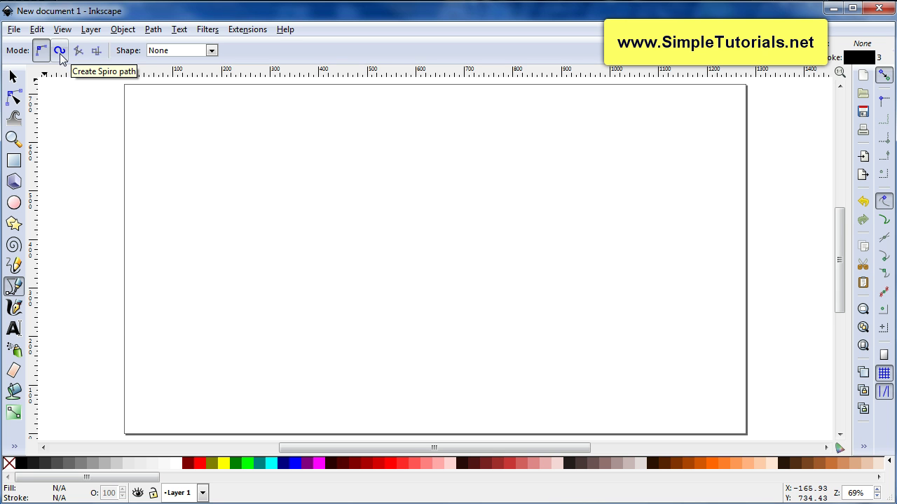
Draw a seven-point zigzag of straight black segments across the upper left of the page
click(60, 51)
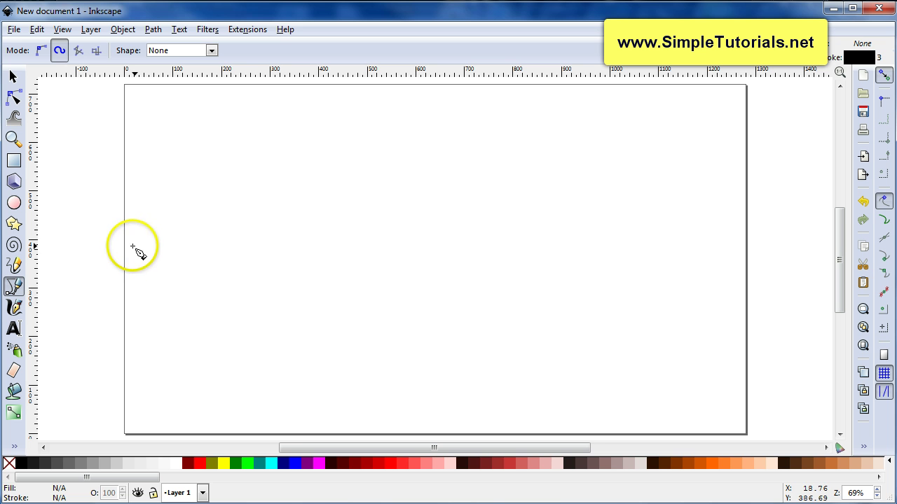
click(139, 207)
click(214, 160)
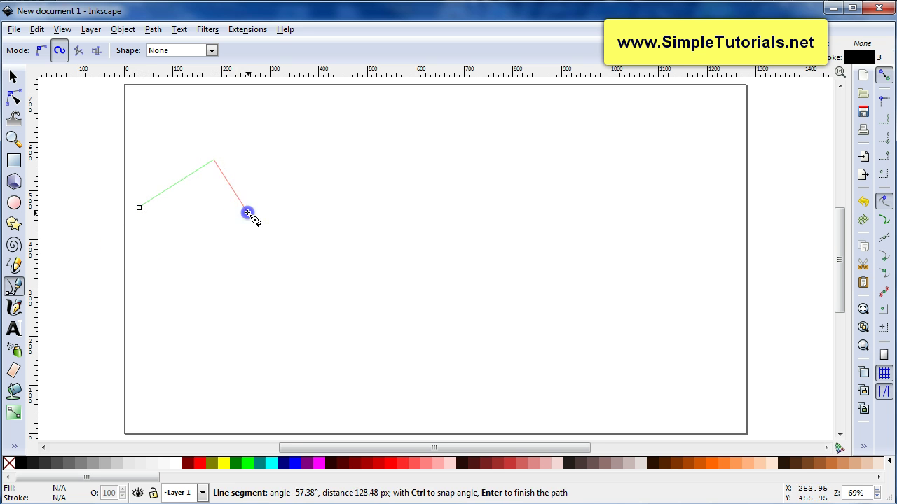
click(246, 211)
click(283, 169)
click(318, 200)
click(359, 160)
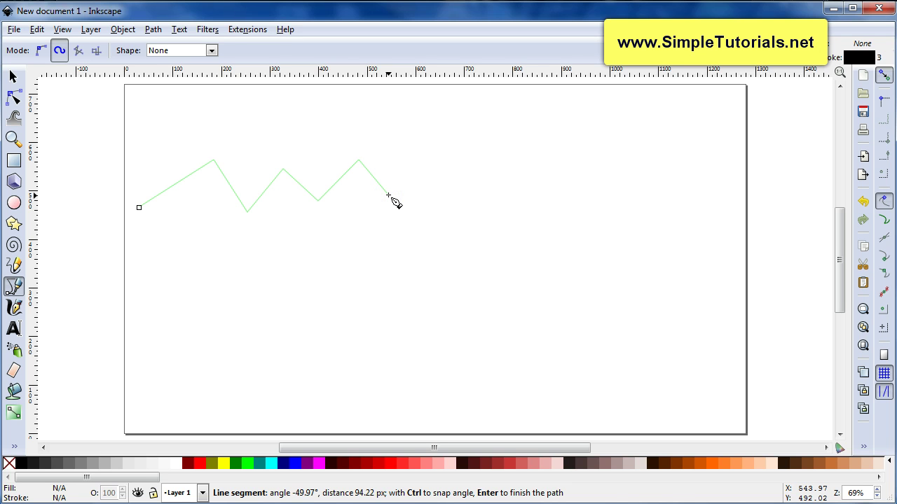
click(387, 194)
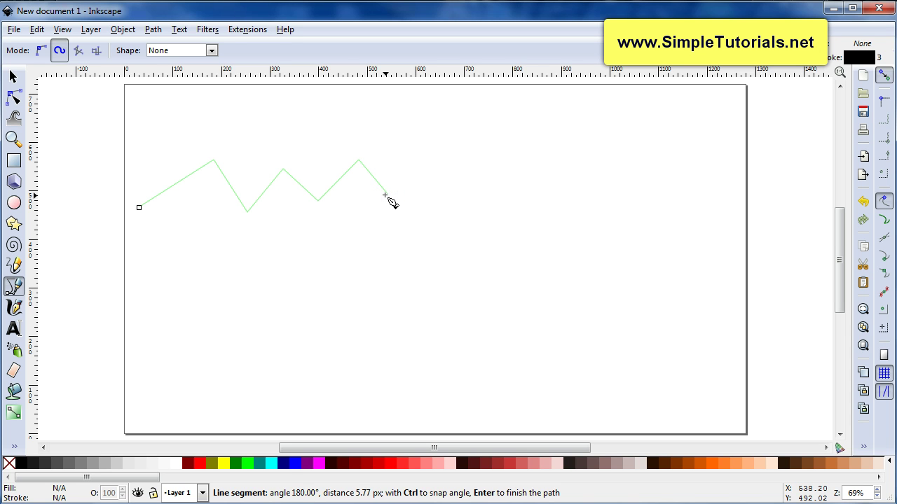
key(Return)
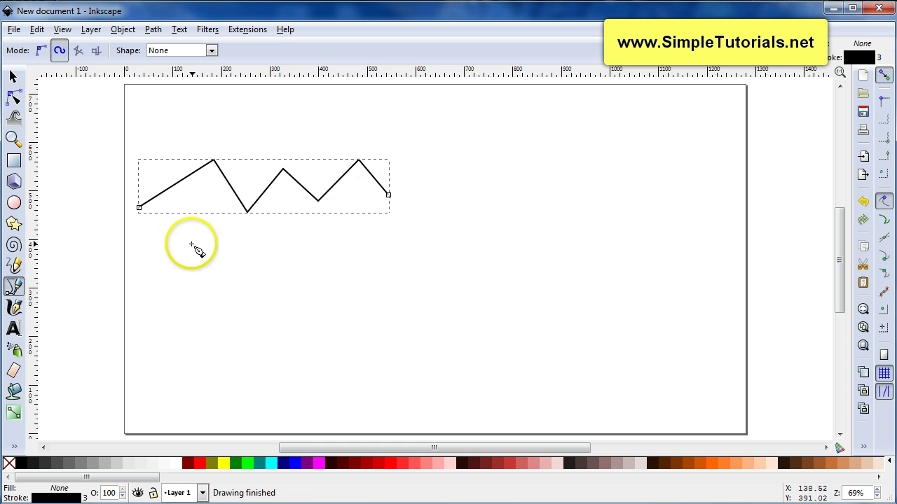
In Spiro mode, drag out six smooth nodes for a wavy curve beneath the zigzag, leaving it selected
click(59, 51)
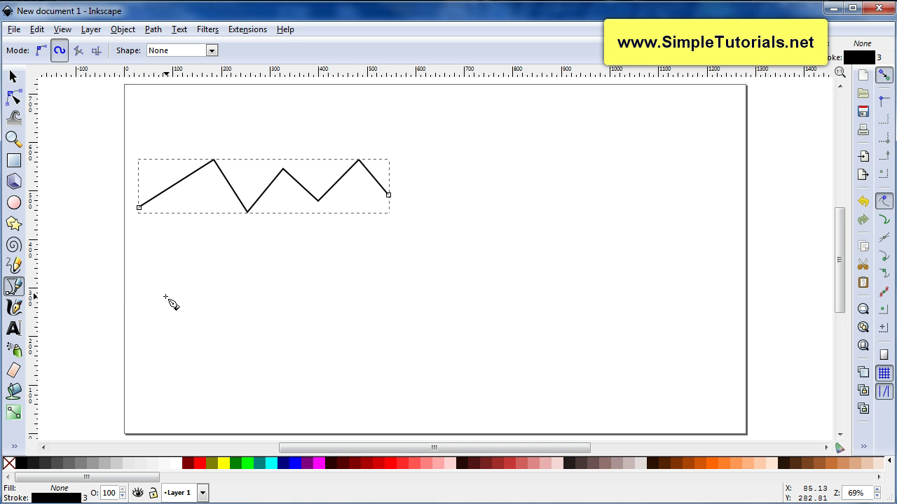
drag(165, 297, 190, 285)
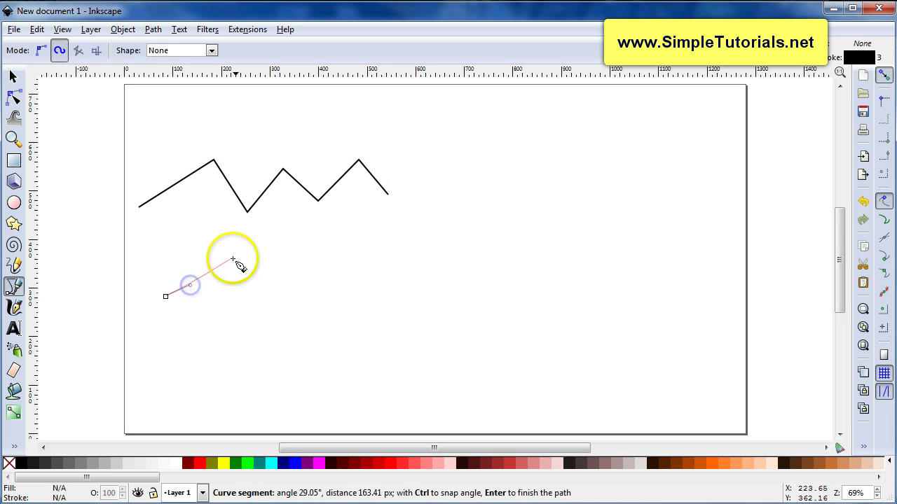
drag(255, 254, 309, 267)
drag(331, 300, 385, 294)
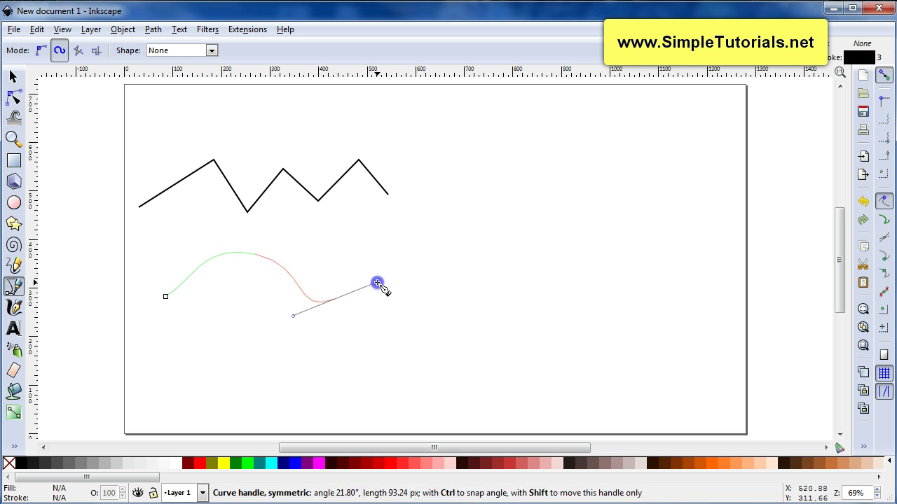
drag(410, 257, 451, 264)
mouse_move(492, 314)
mouse_down()
mouse_move(530, 280)
mouse_move(530, 256)
mouse_up()
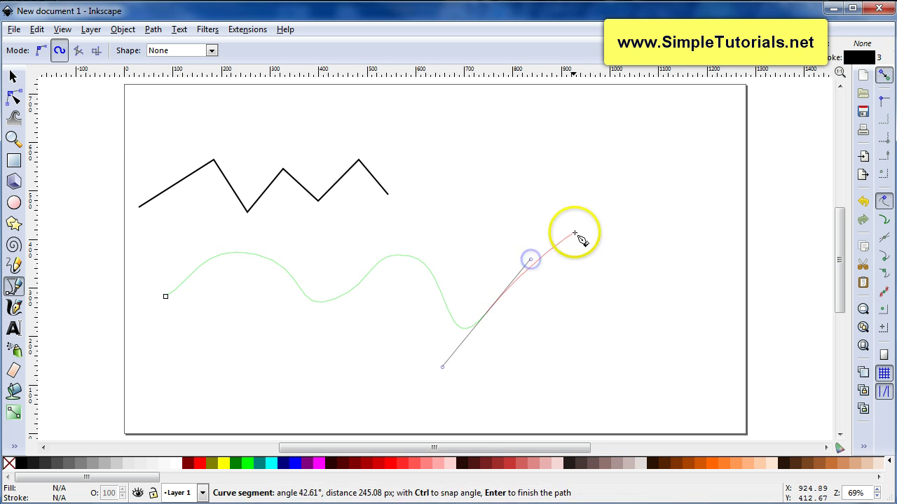
mouse_move(575, 231)
mouse_down()
mouse_move(606, 194)
mouse_move(683, 211)
mouse_up()
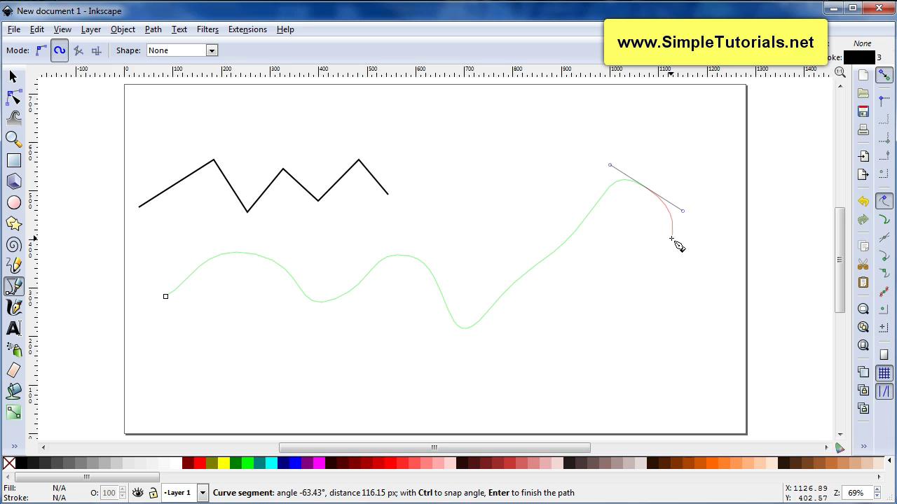
key(Return)
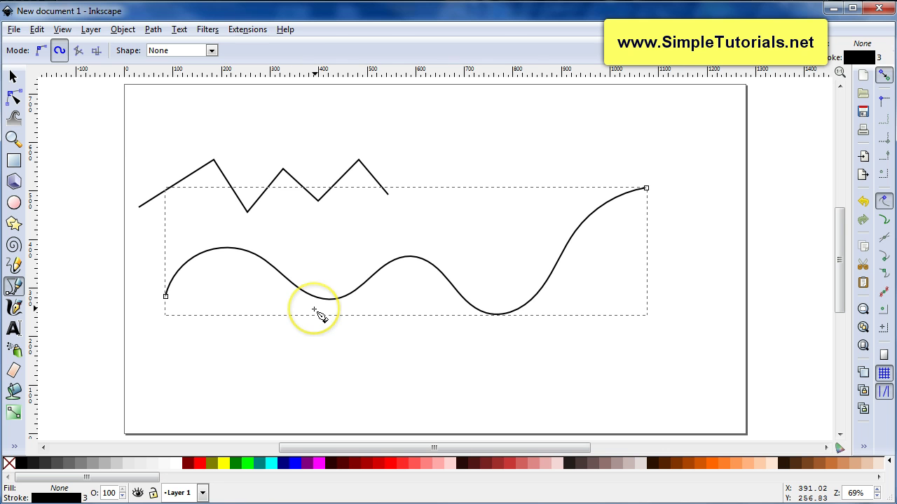
key(s)
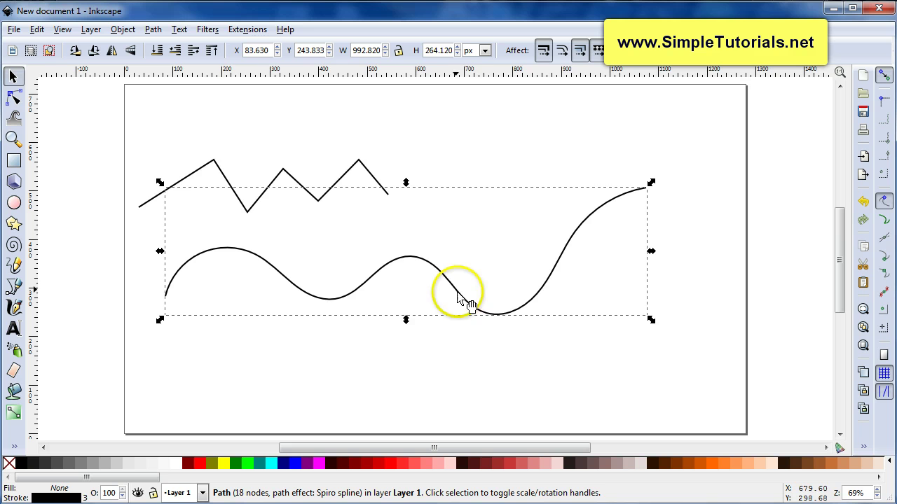
double_click(277, 277)
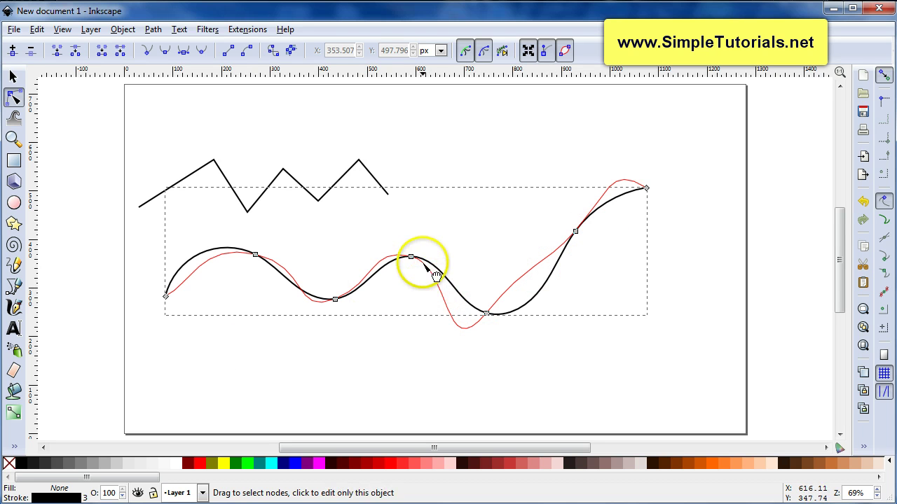
click(411, 258)
click(372, 254)
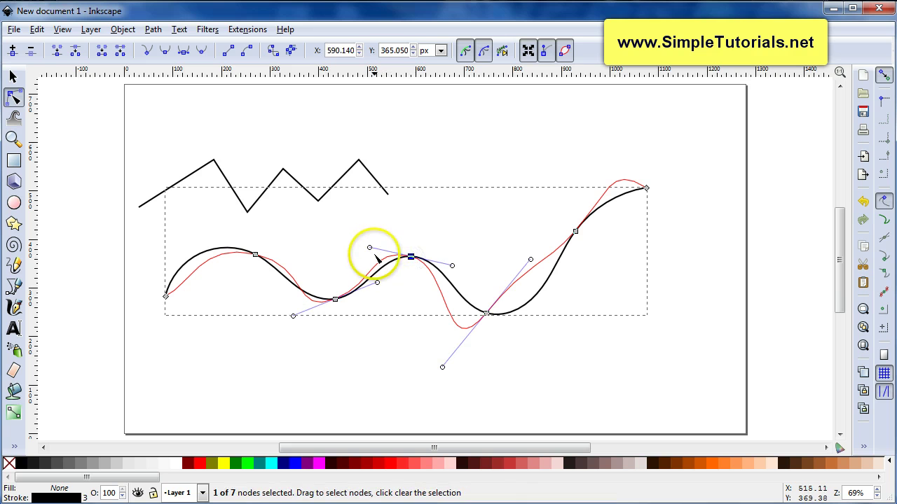
click(410, 258)
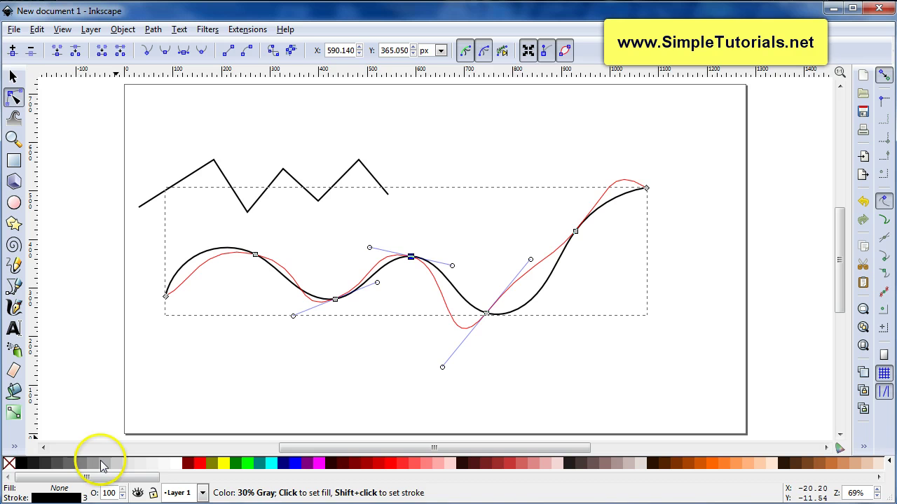
Return to the Pen (Bezier) tool and set it to straight-line segments mode
click(14, 78)
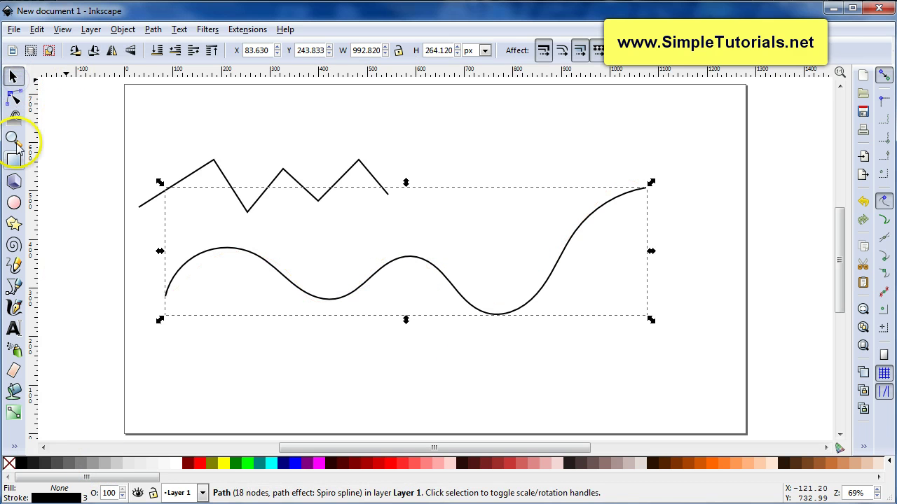
click(14, 265)
click(14, 287)
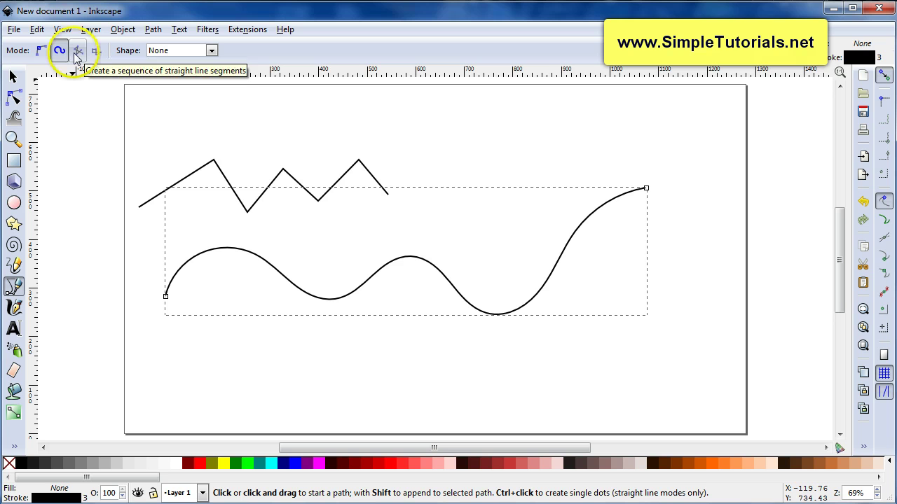
click(78, 51)
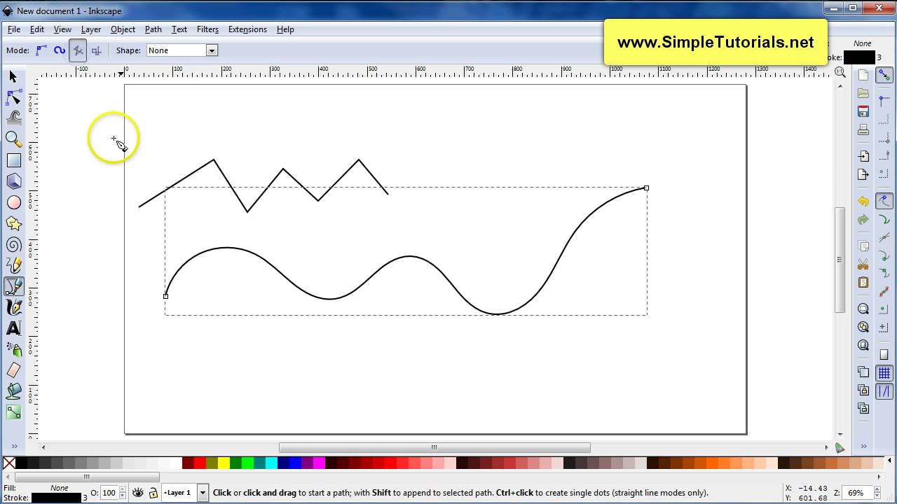
Click out an eleven-node angular path winding across the page over the other two lines
click(177, 121)
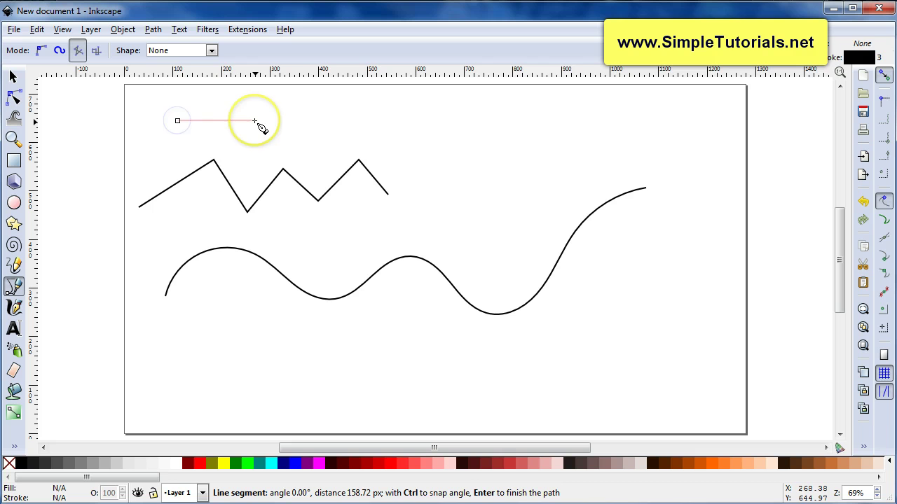
click(255, 121)
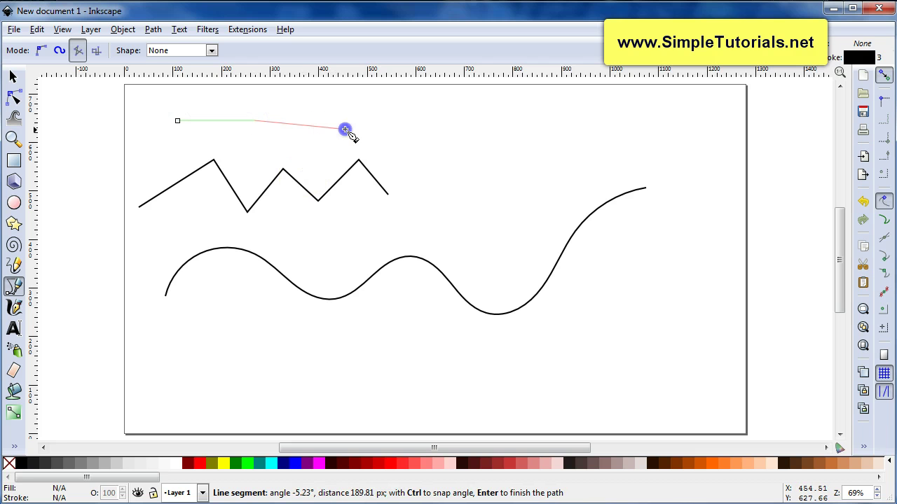
click(410, 151)
click(449, 203)
click(523, 142)
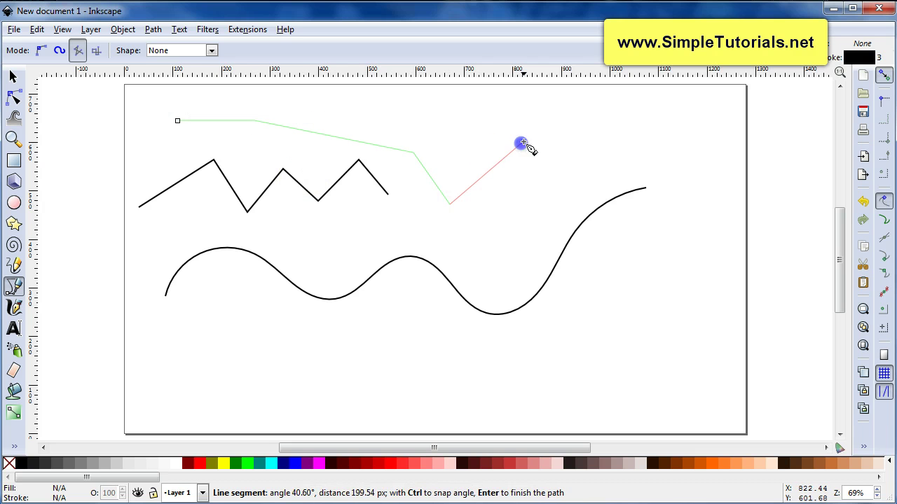
click(590, 183)
click(600, 295)
click(515, 335)
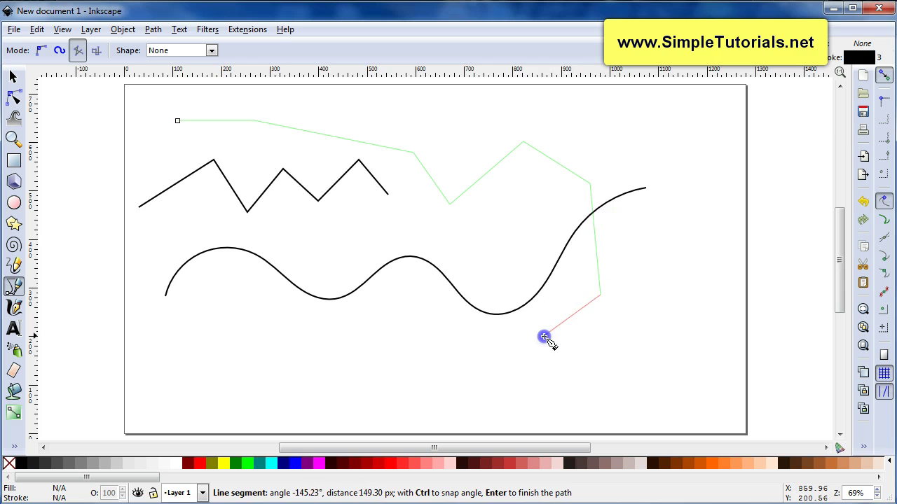
click(475, 273)
click(480, 202)
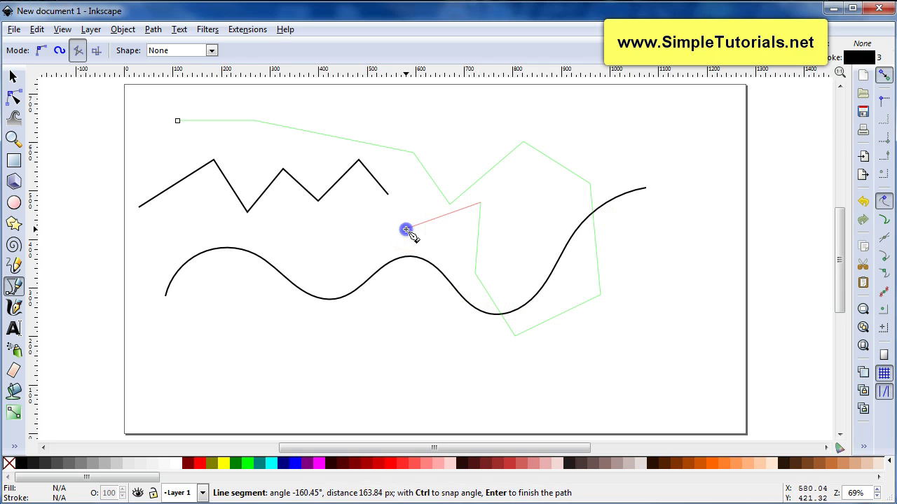
key(Return)
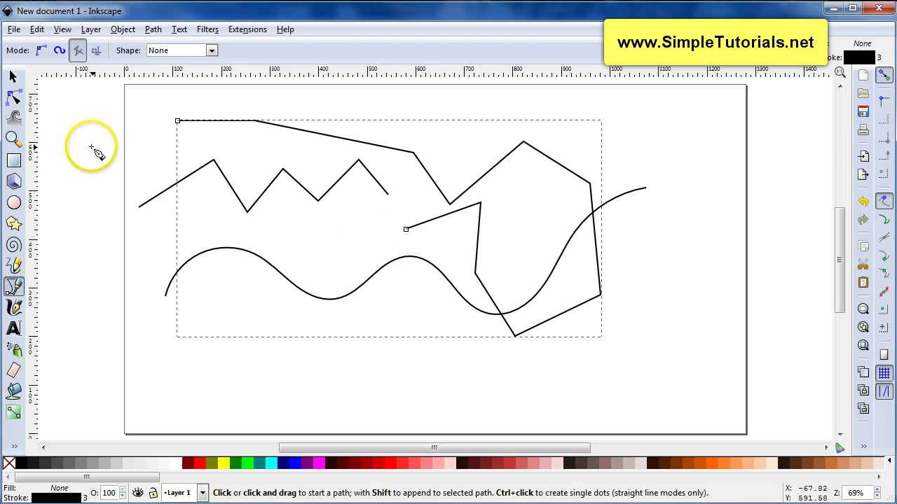
Make the five middle nodes of the angular path smooth, then select all three paths
key(s)
click(408, 151)
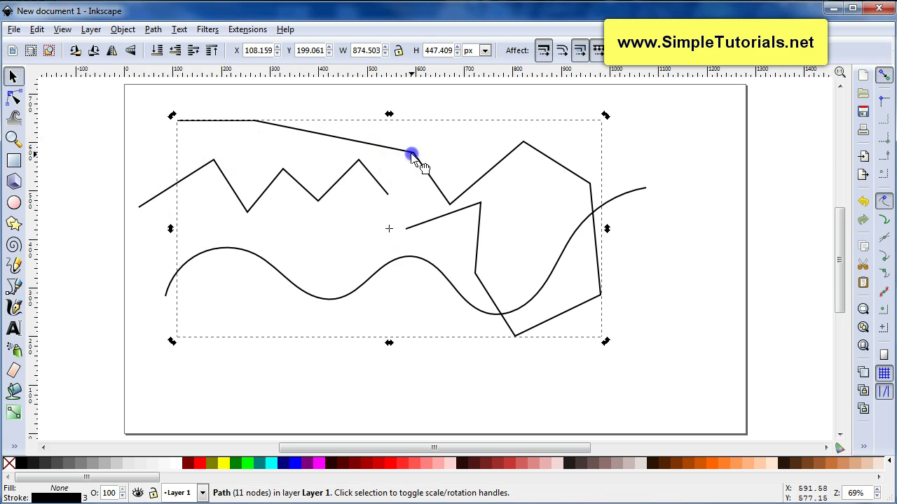
double_click(412, 154)
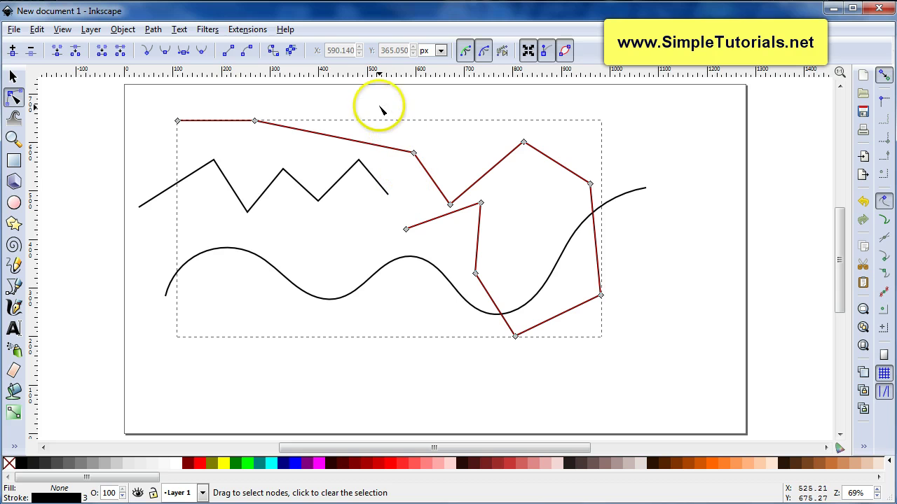
mouse_move(381, 109)
mouse_down()
mouse_move(537, 213)
mouse_move(529, 193)
mouse_move(540, 211)
mouse_move(536, 239)
mouse_up()
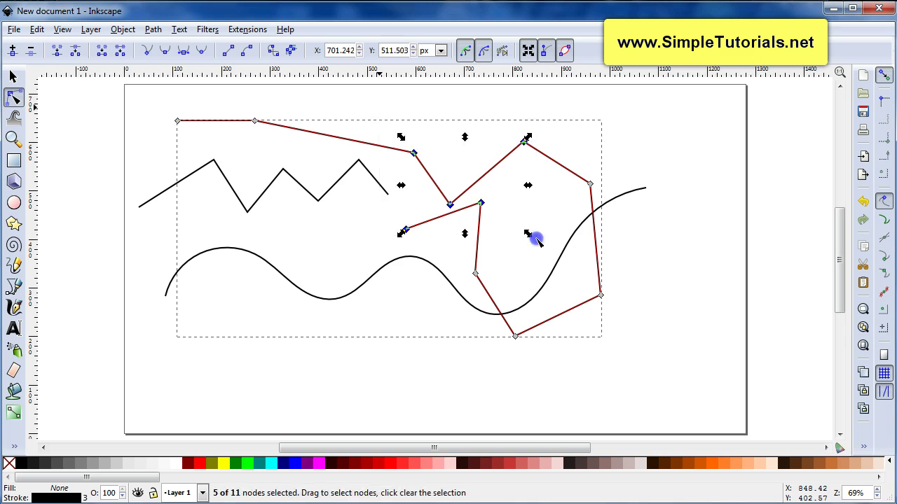
click(166, 52)
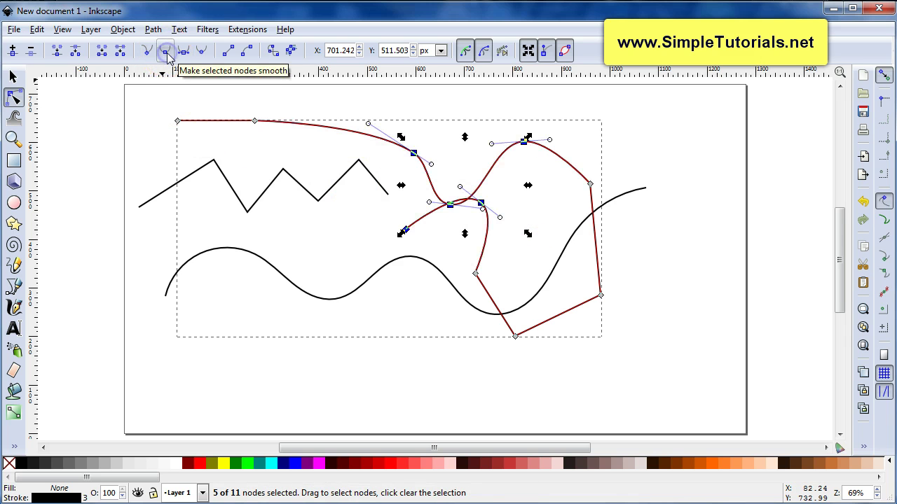
click(14, 78)
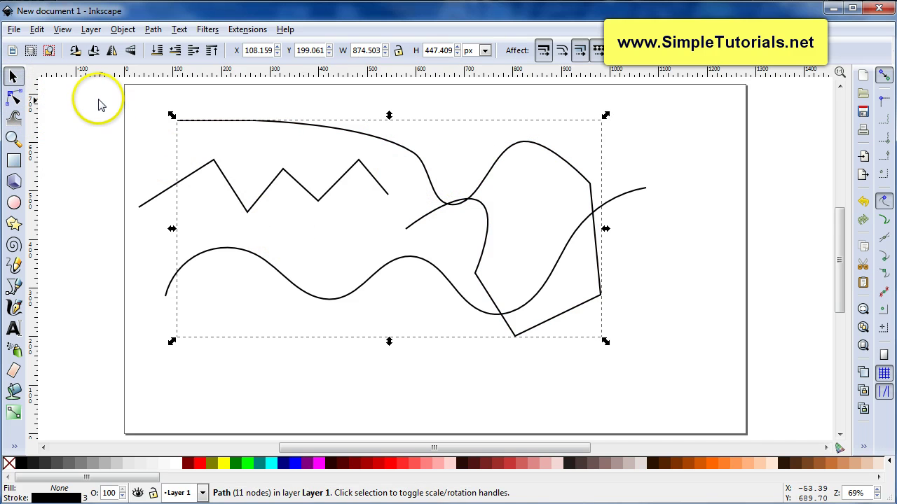
drag(98, 97, 735, 435)
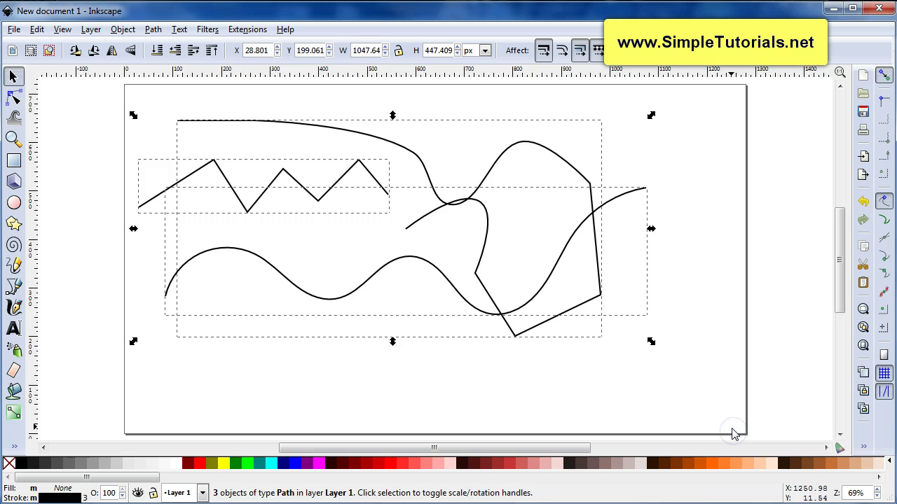
Delete the three selected paths and set the Pen tool to straight-line mode
key(Delete)
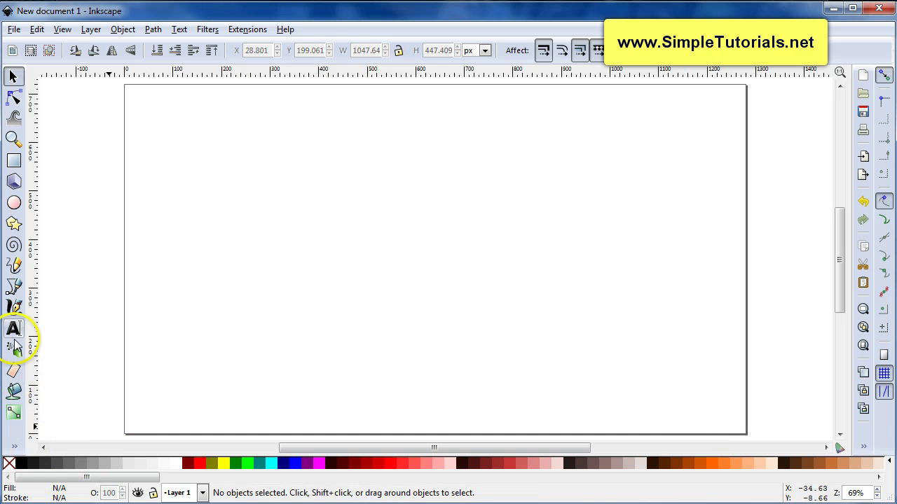
click(14, 287)
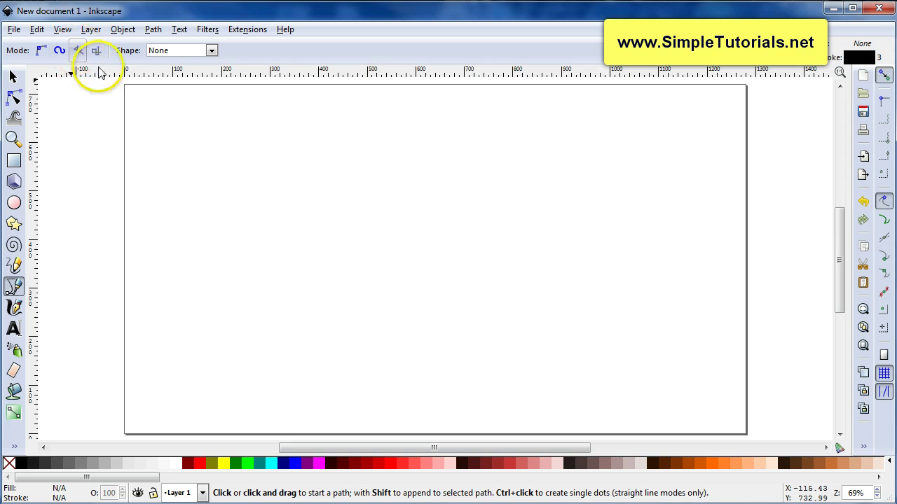
click(258, 183)
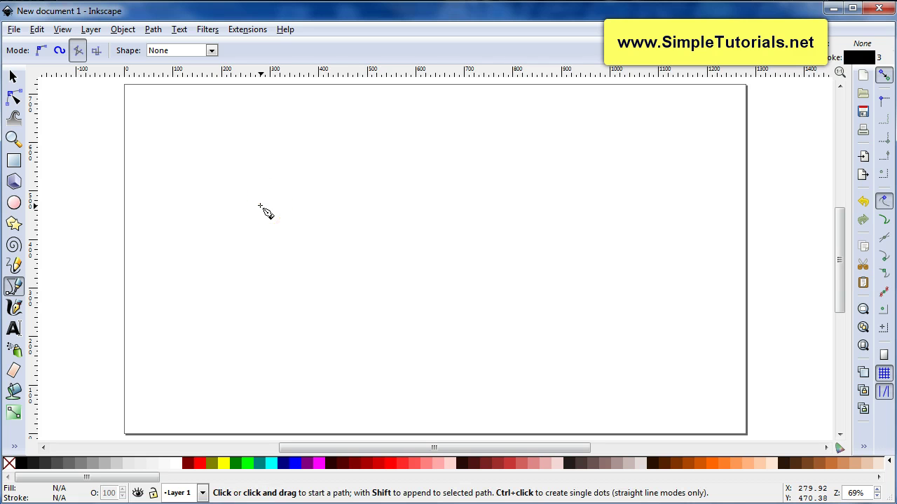
Ctrl+click to place single black dots scattered left of the page centre
ctrl+click(248, 187)
ctrl+click(317, 197)
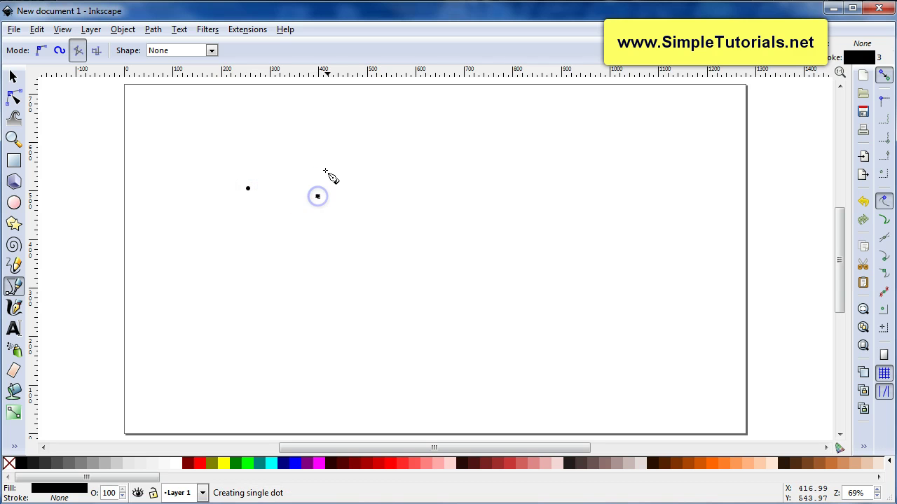
ctrl+click(356, 175)
ctrl+click(358, 224)
ctrl+click(321, 264)
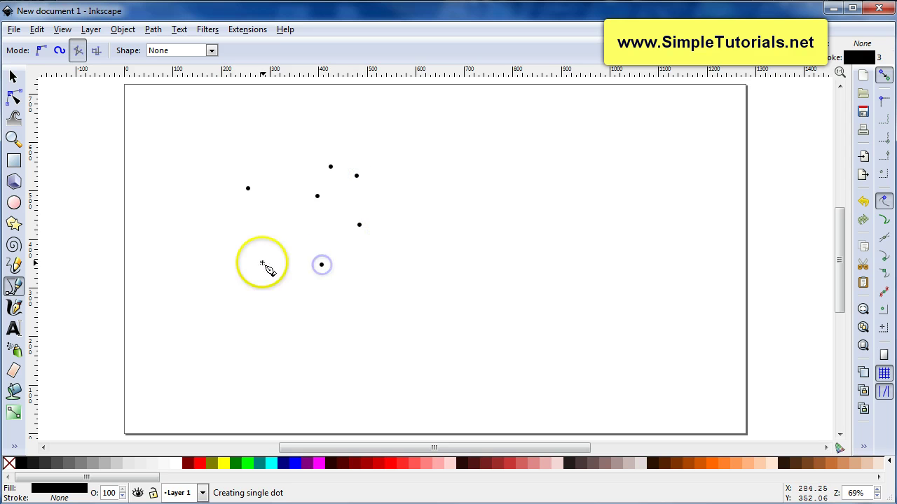
ctrl+click(261, 263)
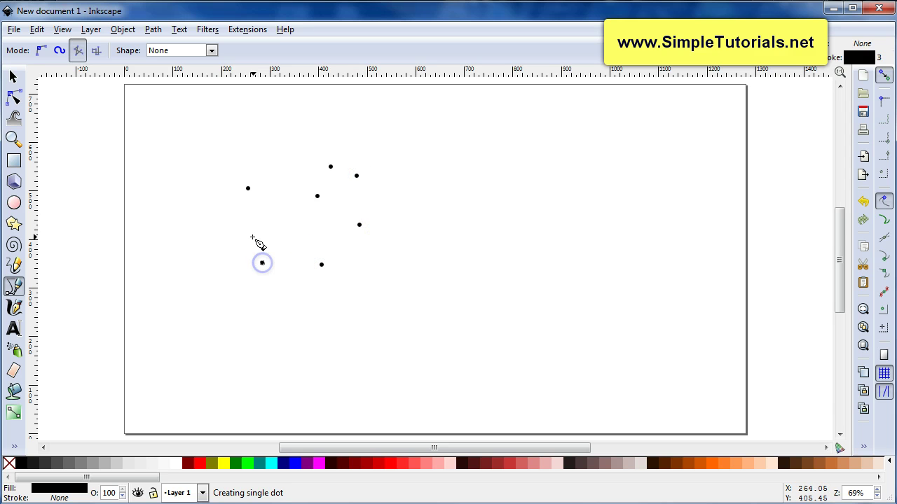
Zoom to one selected dot with 3, fit the page with 5, then delete all the dots
click(12, 140)
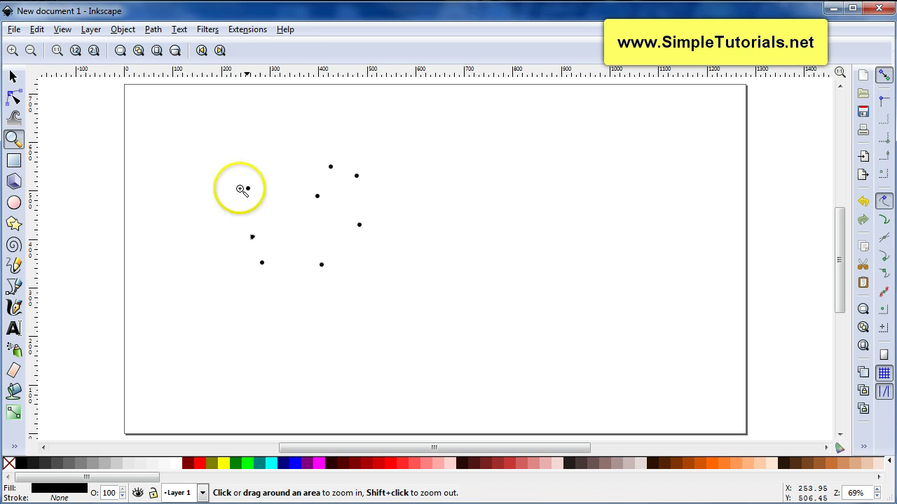
click(14, 77)
drag(188, 138, 281, 211)
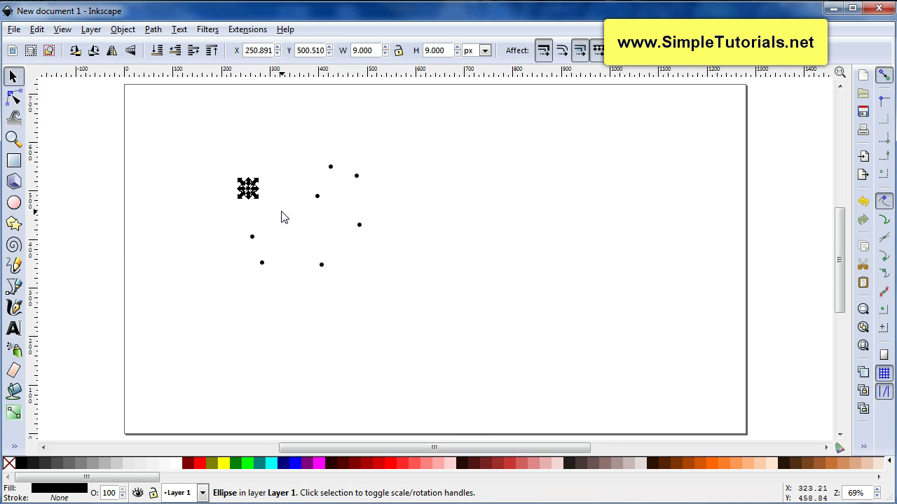
key(3)
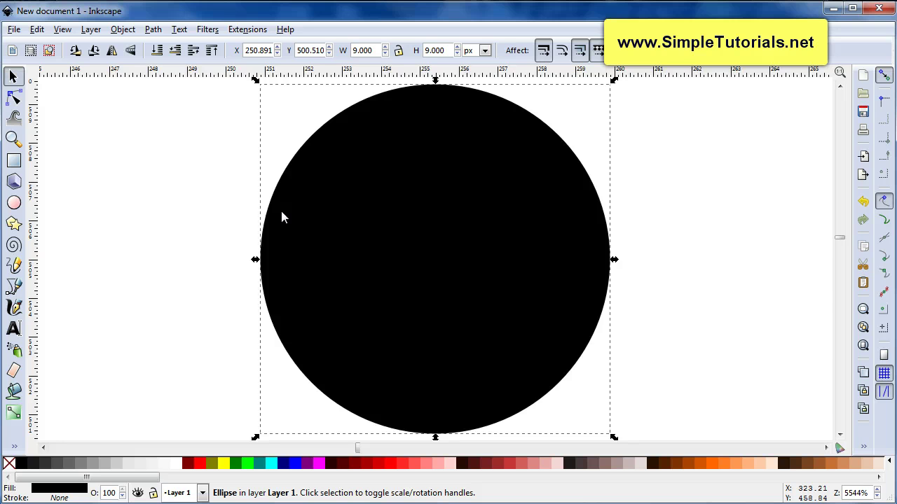
key(5)
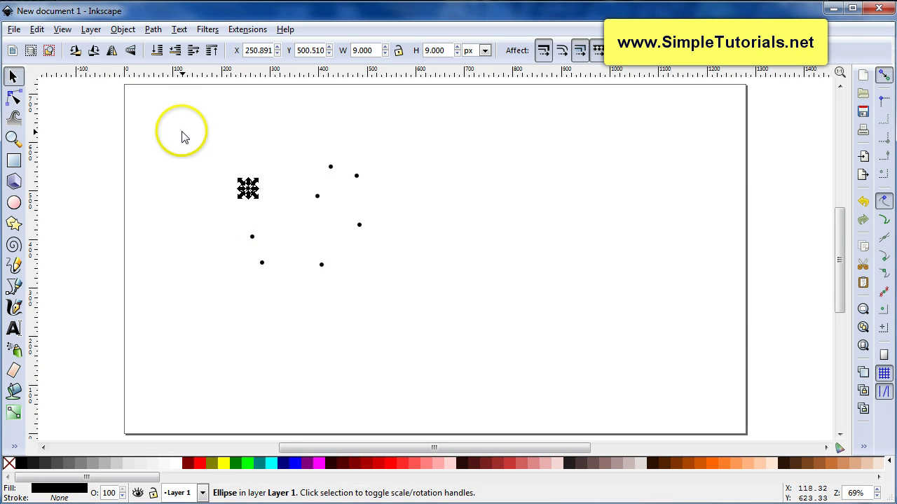
drag(186, 132, 459, 315)
key(Delete)
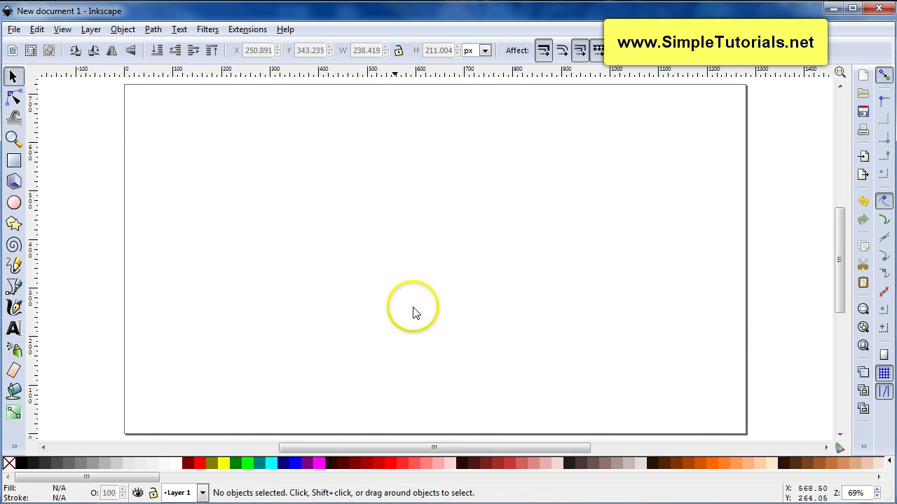
Cancel a started straight path with Esc and switch the Pen to Paraxial mode
click(17, 289)
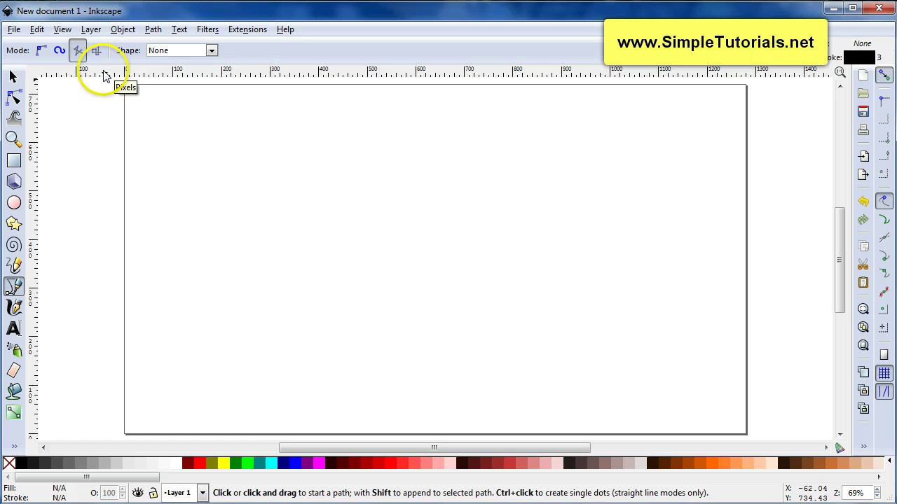
click(216, 193)
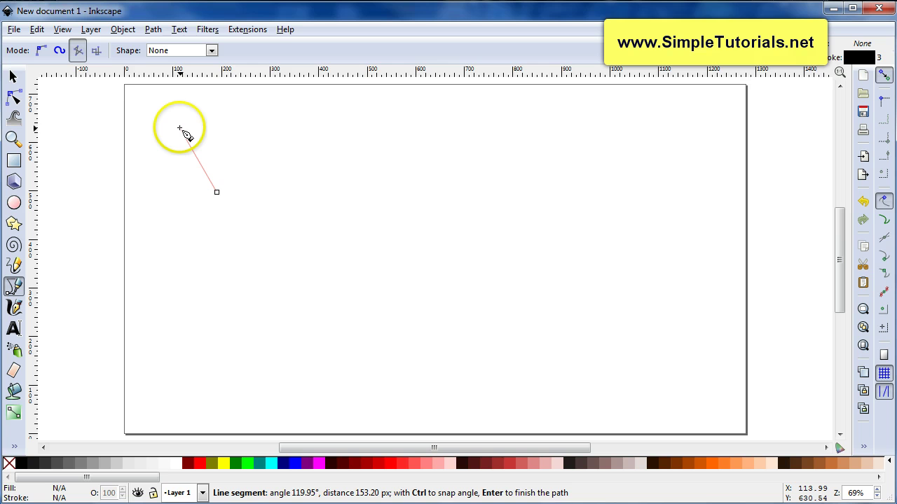
key(Escape)
click(96, 51)
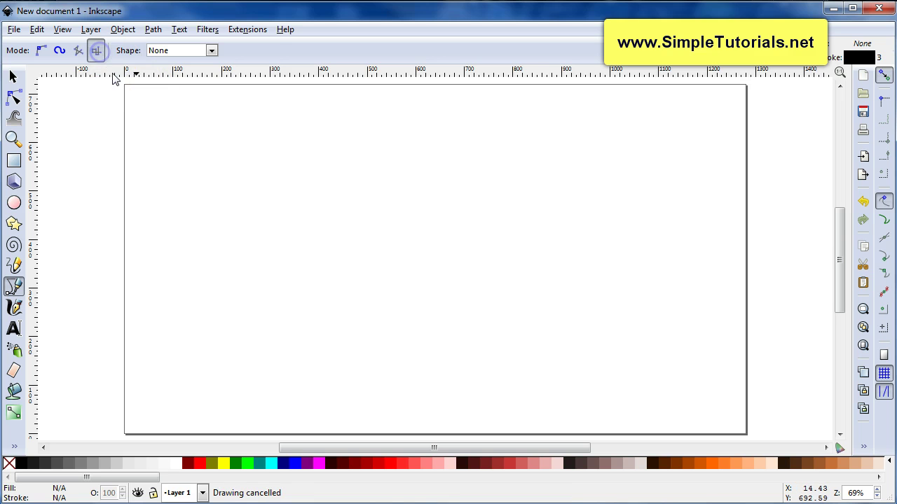
Draw a nine-point stepped right-angle path, finish it with a right-click, then delete it
click(227, 187)
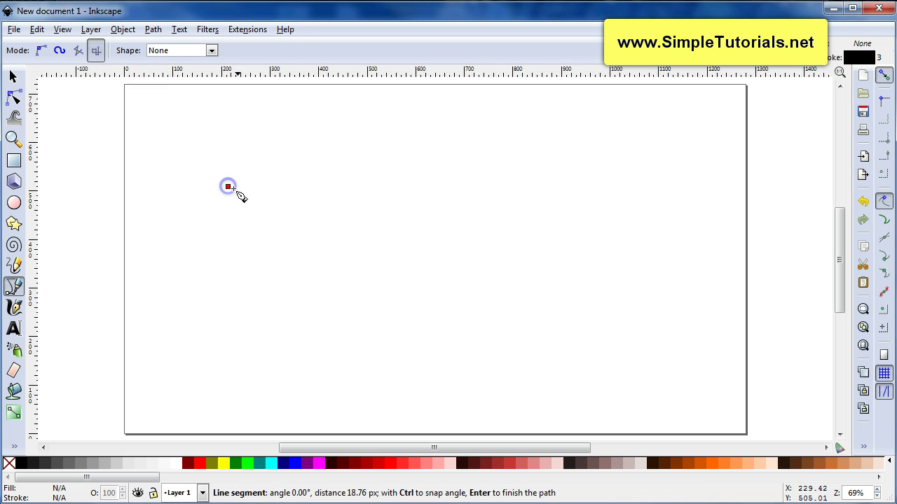
click(373, 187)
click(373, 252)
click(440, 252)
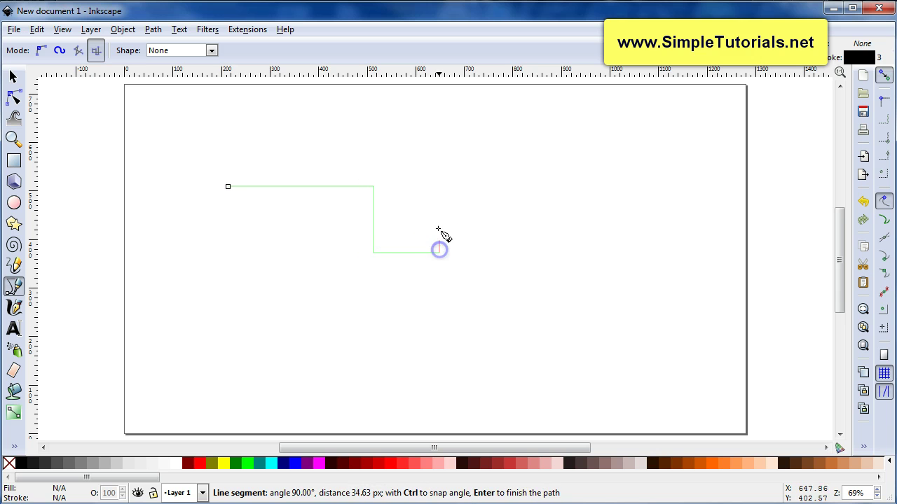
click(439, 204)
click(528, 210)
click(528, 283)
click(447, 319)
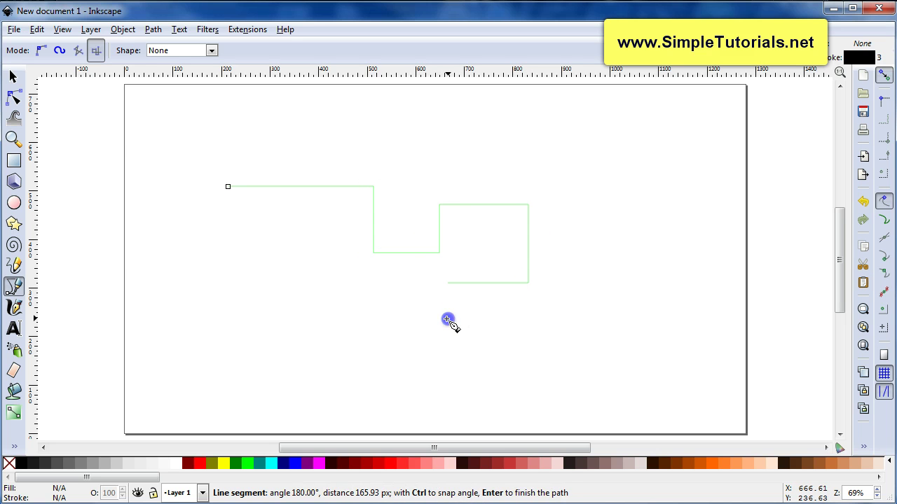
click(391, 341)
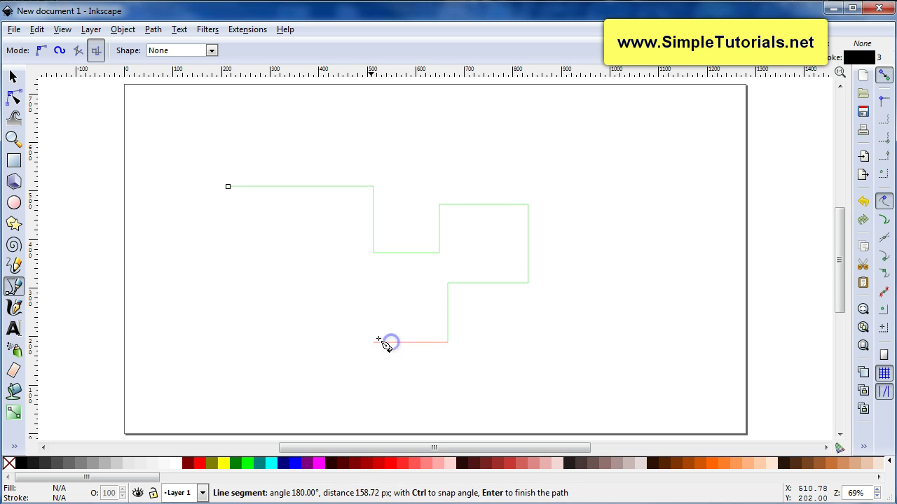
right_click(342, 331)
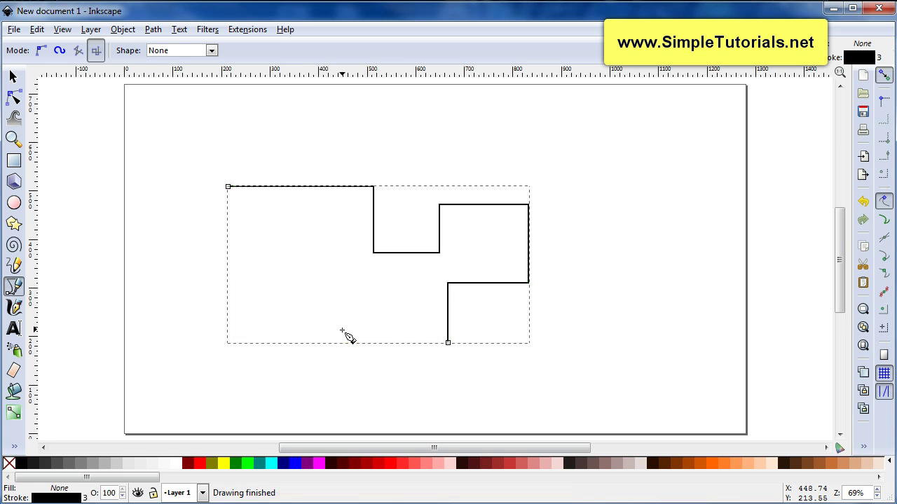
key(Delete)
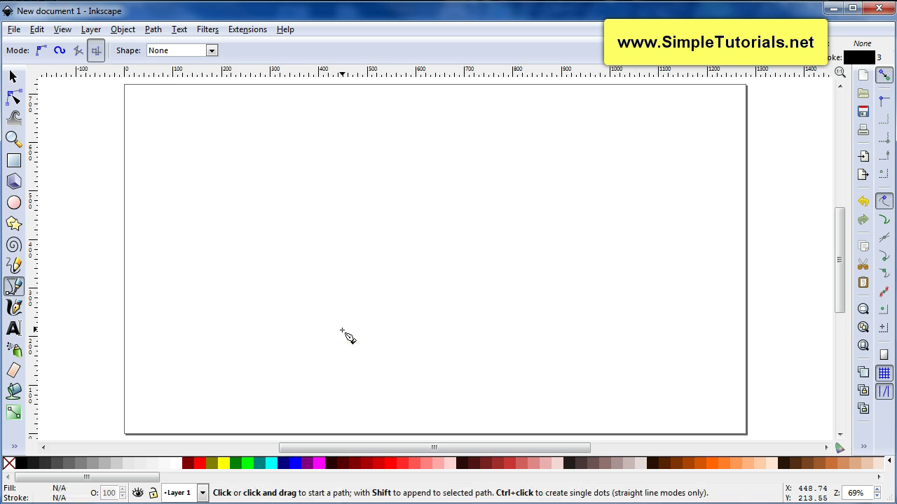
Set the Pen tool to Spiro mode with the Triangle in shape
click(62, 53)
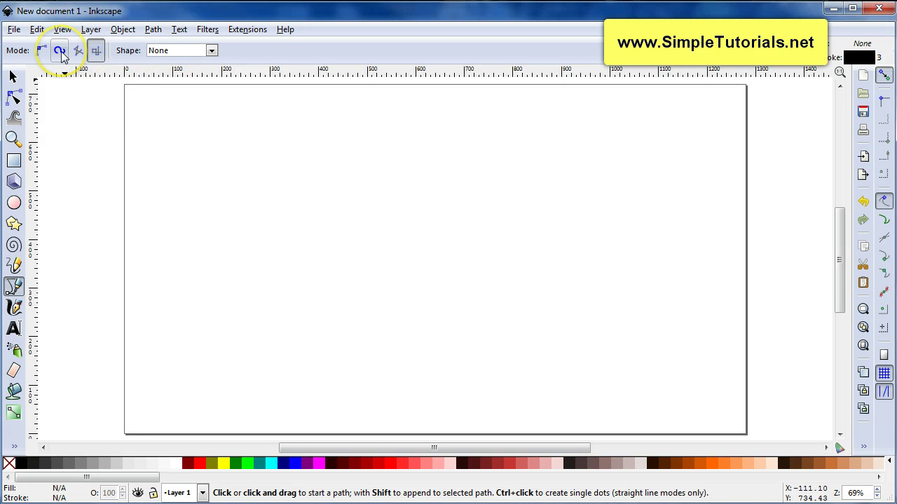
click(37, 51)
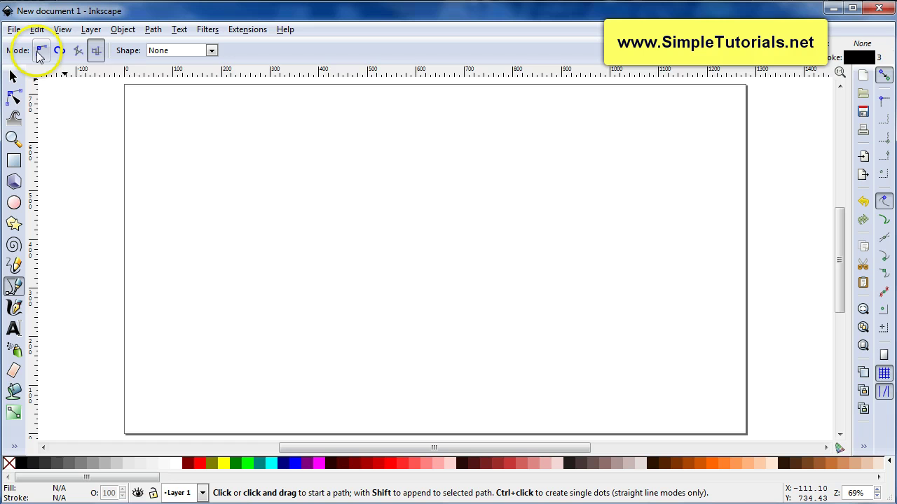
click(59, 53)
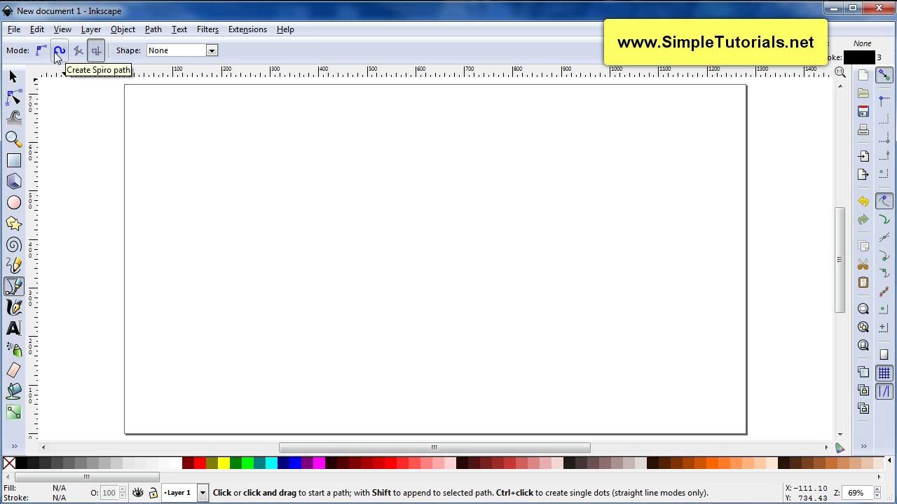
click(58, 53)
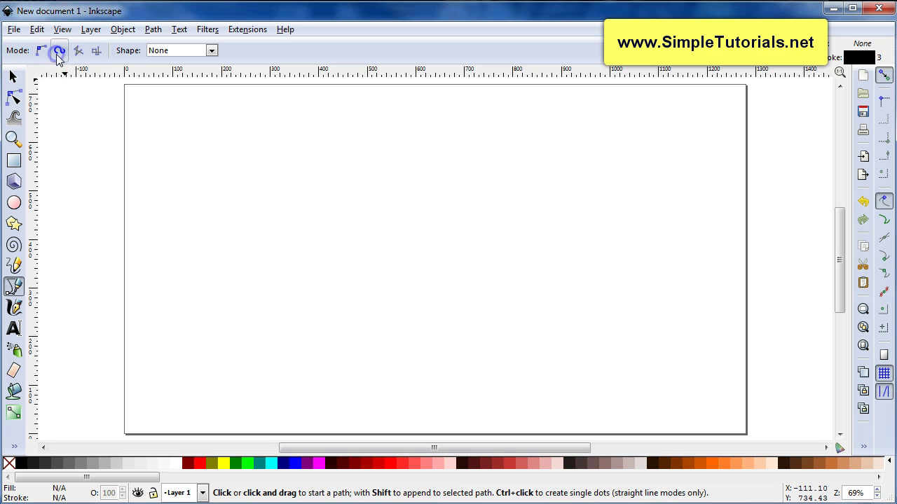
click(212, 50)
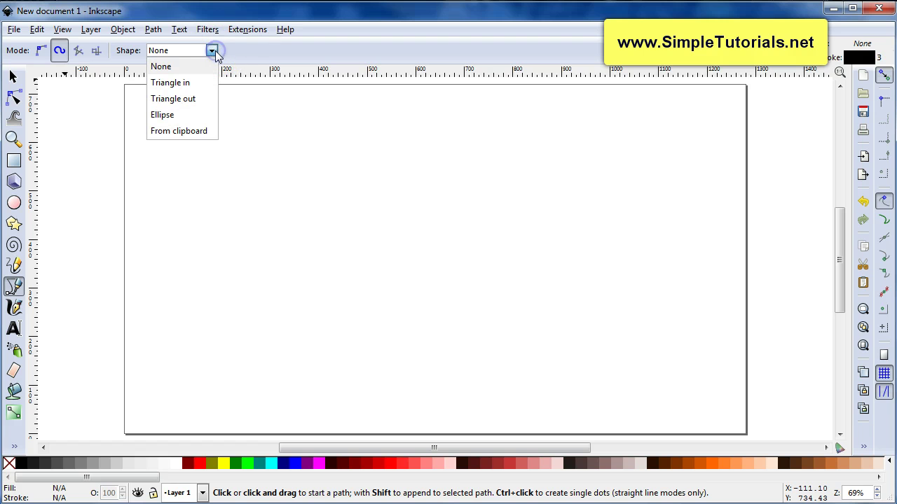
click(193, 84)
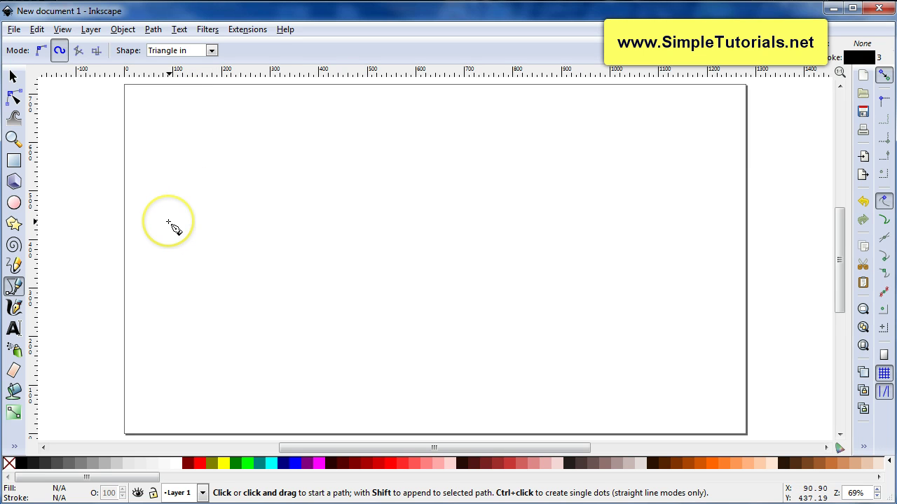
Draw an S-curve across the upper page tapering from thick left to thin right
click(160, 191)
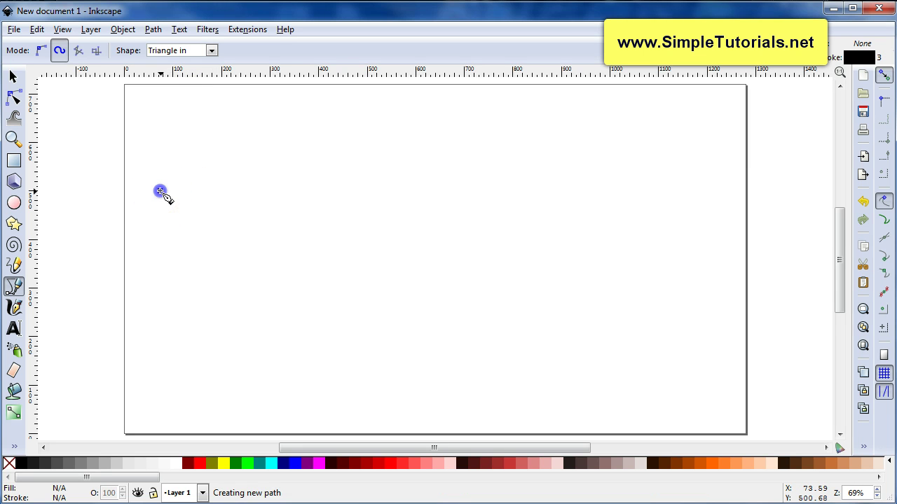
drag(161, 191, 181, 176)
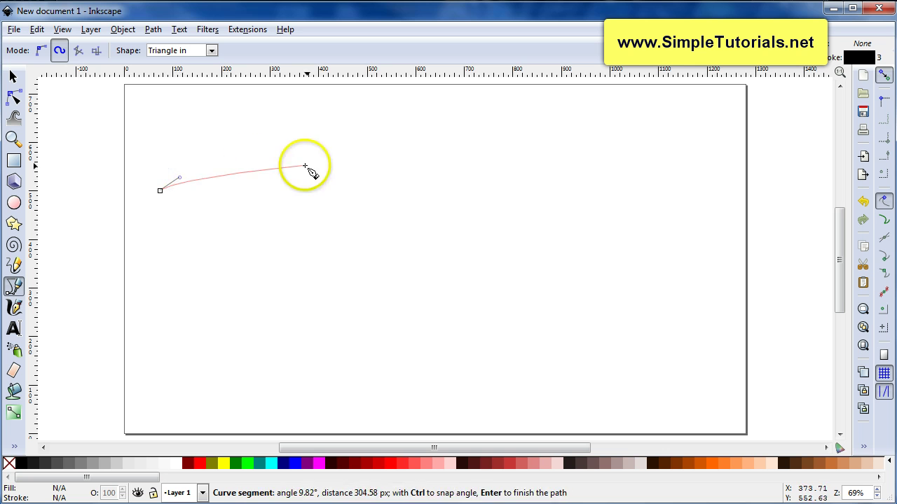
drag(306, 164, 341, 206)
drag(511, 216, 522, 211)
key(Return)
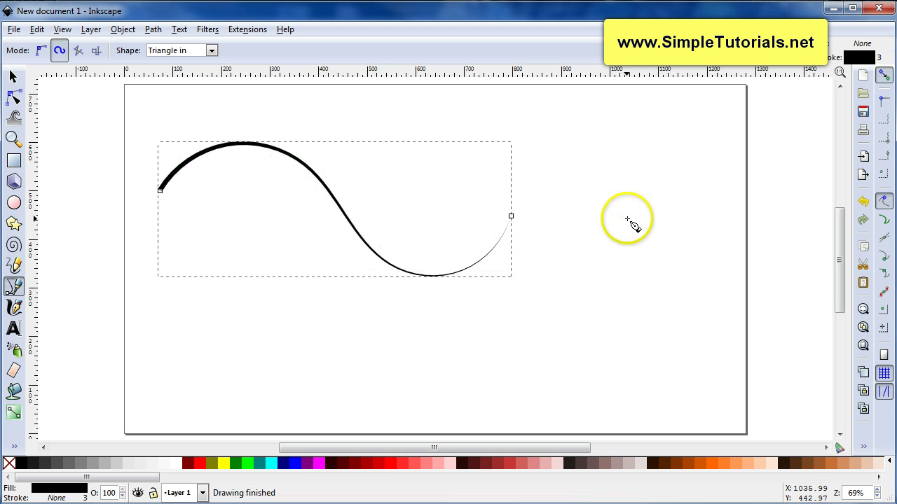
Switch the shape to Triangle out and draw a second curve below, thin left to thick right
click(211, 51)
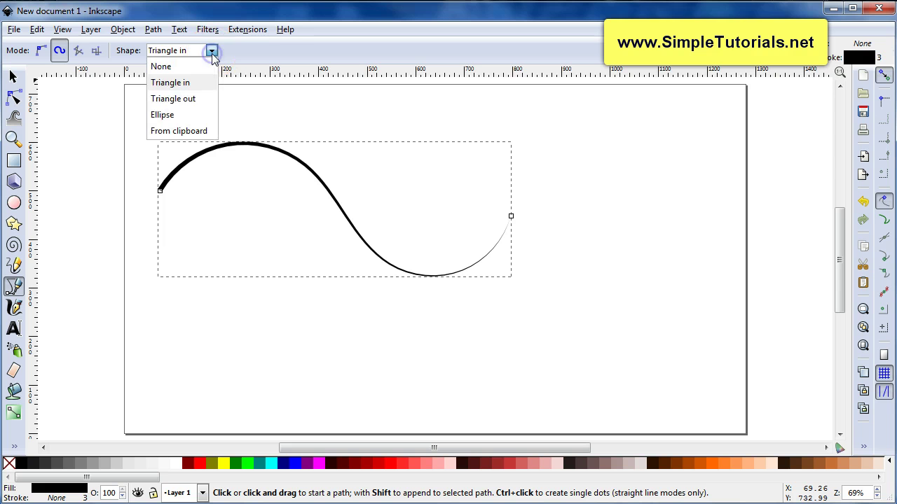
click(193, 104)
click(156, 250)
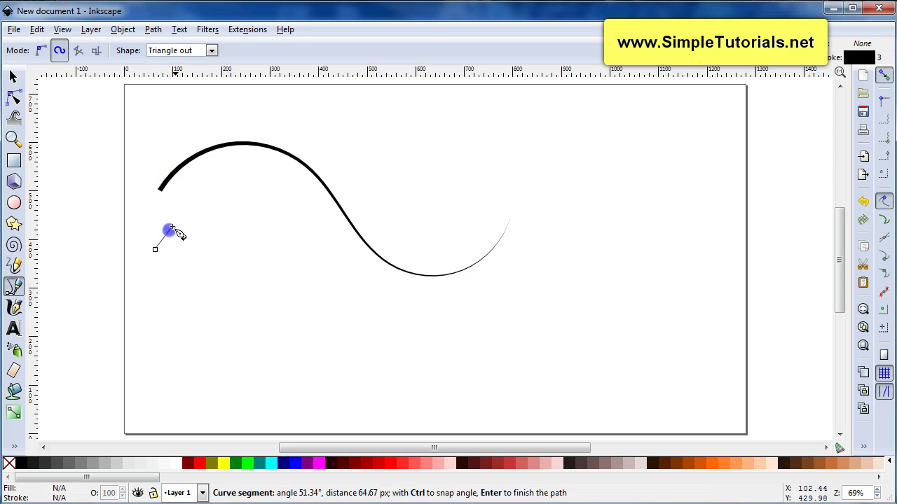
drag(227, 240, 260, 285)
click(322, 311)
drag(424, 322, 484, 306)
click(515, 283)
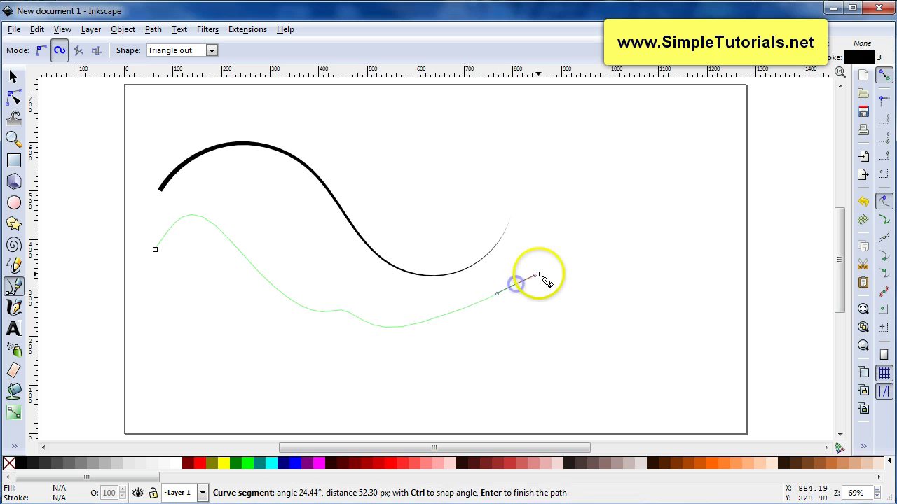
right_click(539, 275)
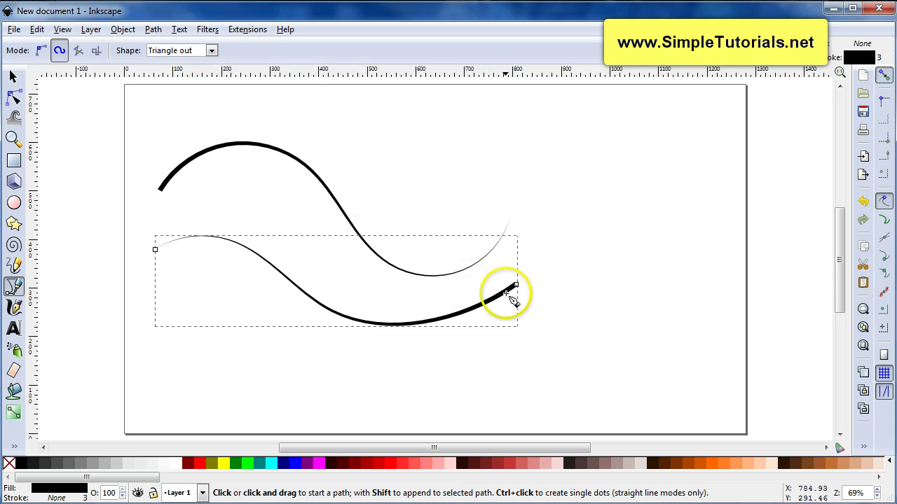
Set the lower curve's Pattern Along Path width to 5 in the Path Effect Editor
click(153, 29)
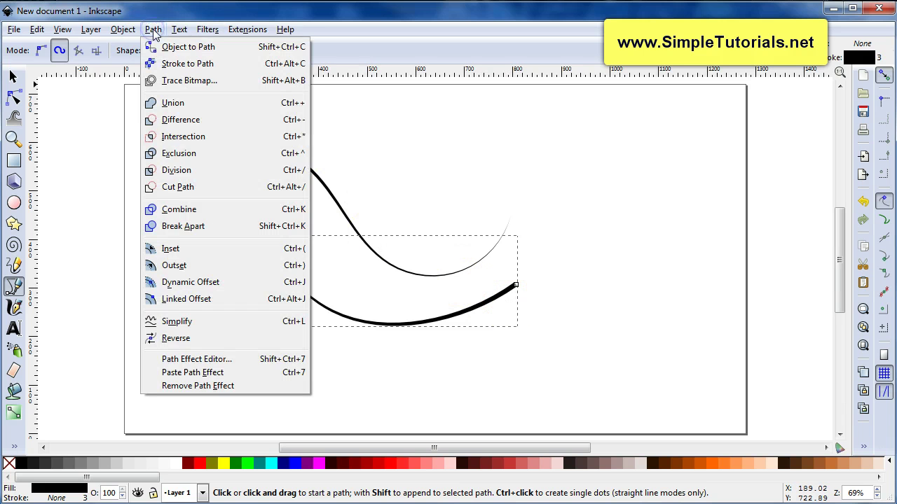
click(216, 361)
text(5)
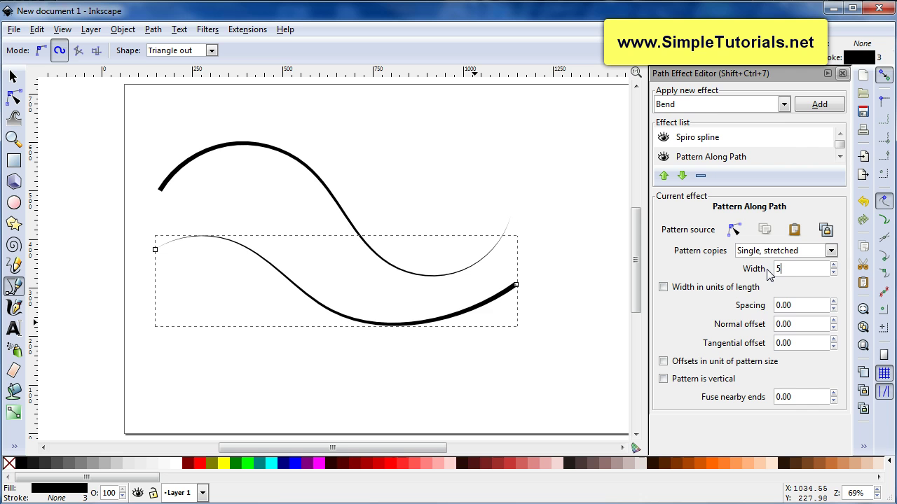
key(Return)
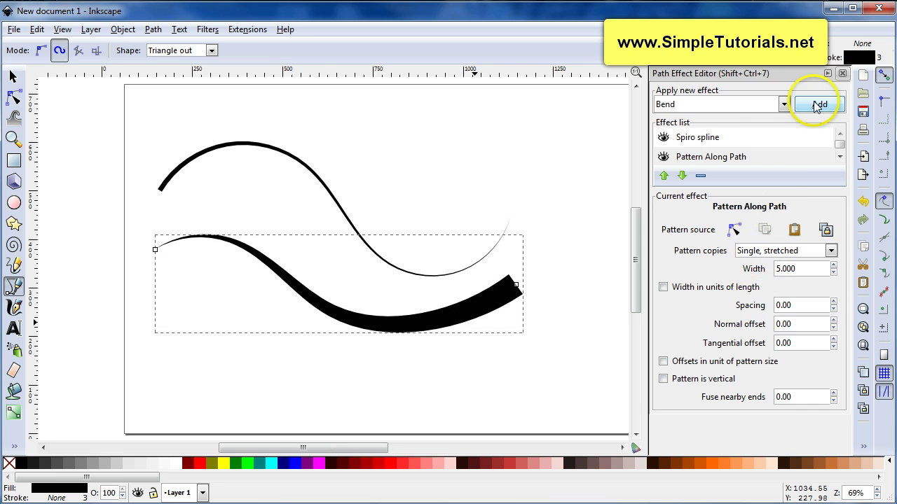
click(842, 74)
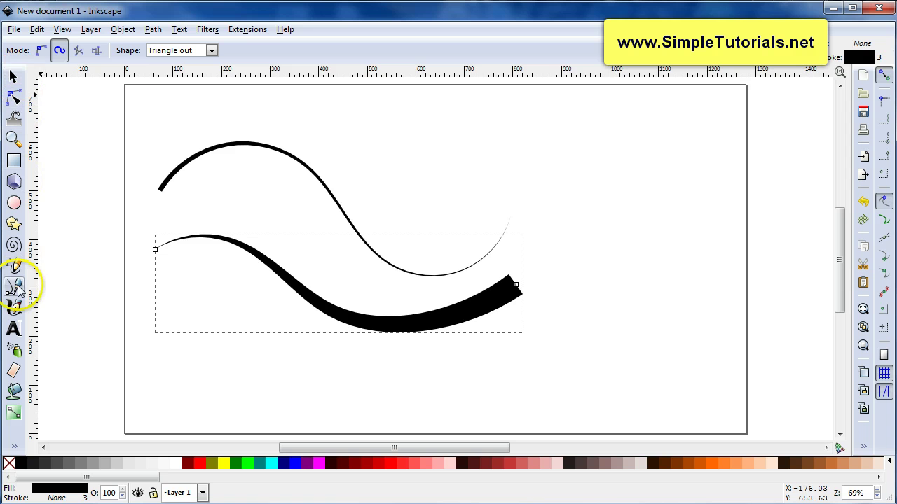
Draw a third curve above the others with the Ellipse stroke shape
click(212, 52)
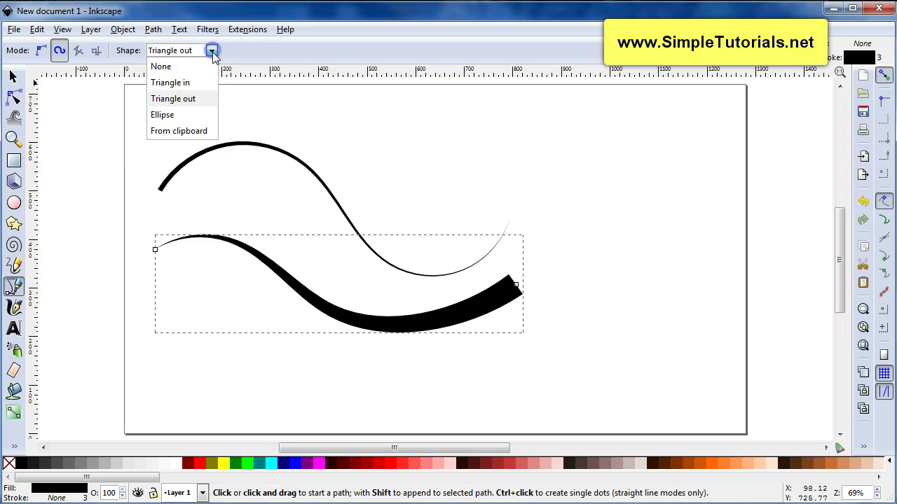
click(199, 115)
drag(140, 174, 161, 153)
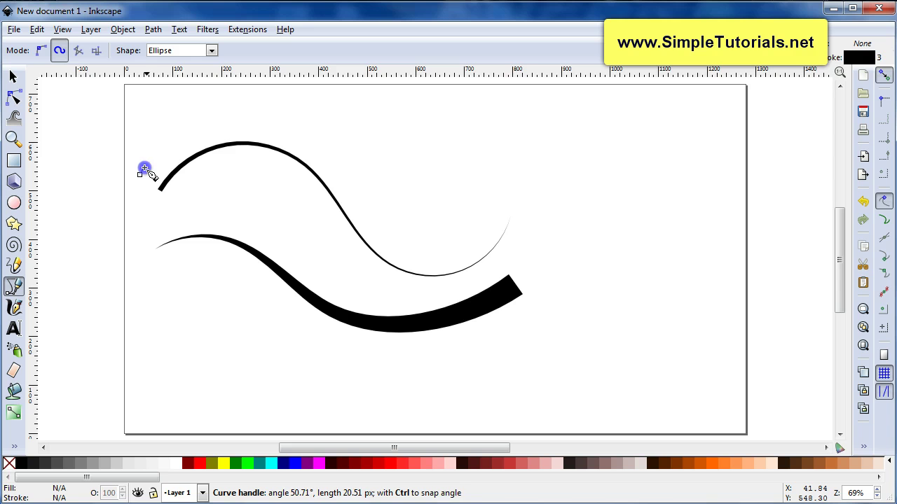
drag(271, 121, 309, 140)
click(330, 148)
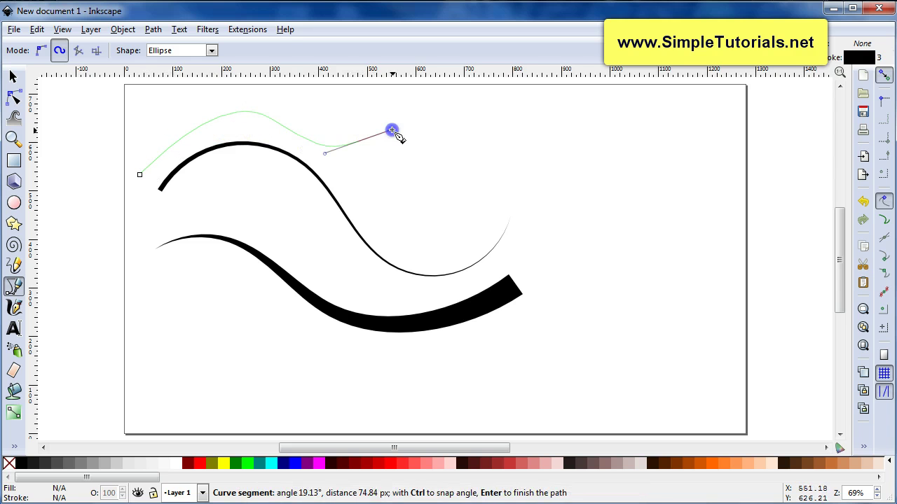
mouse_move(424, 126)
mouse_down()
mouse_move(449, 159)
mouse_move(540, 170)
mouse_up()
drag(592, 161, 609, 181)
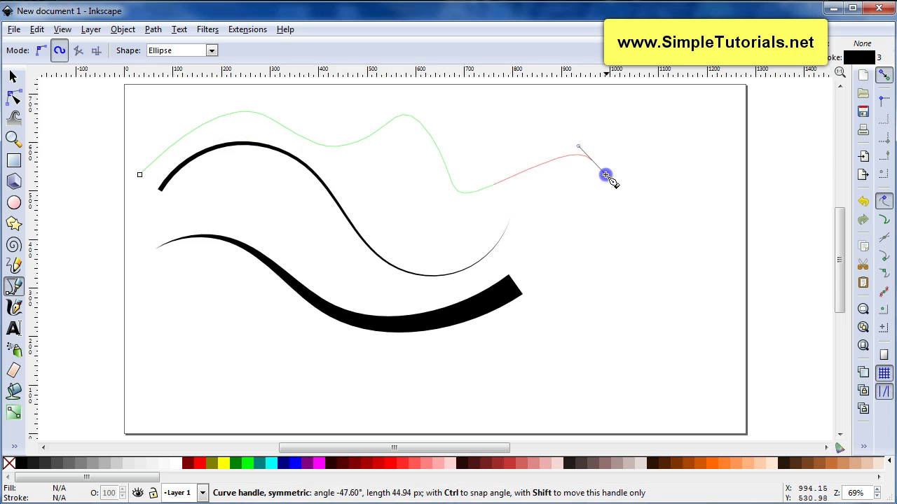
double_click(620, 216)
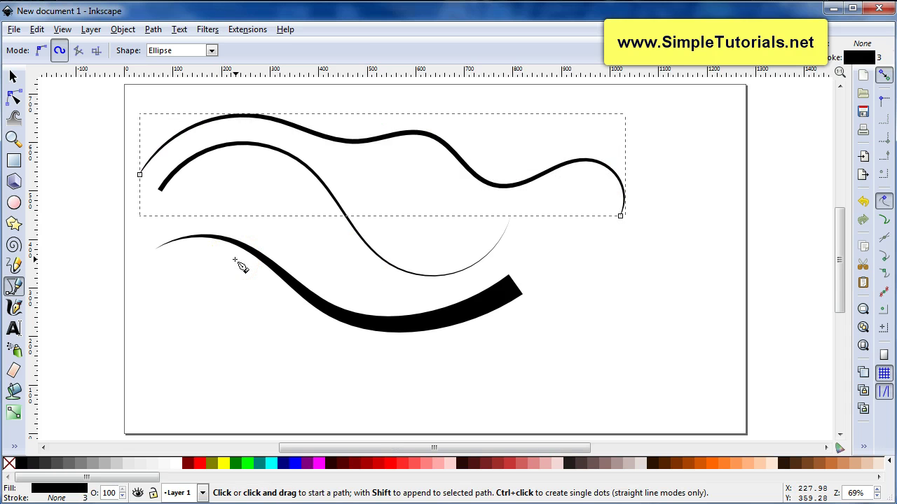
Select all three curves, delete them, and return to the Pen tool
click(13, 75)
mouse_move(85, 85)
mouse_down()
mouse_move(652, 348)
mouse_move(697, 361)
mouse_up()
key(Delete)
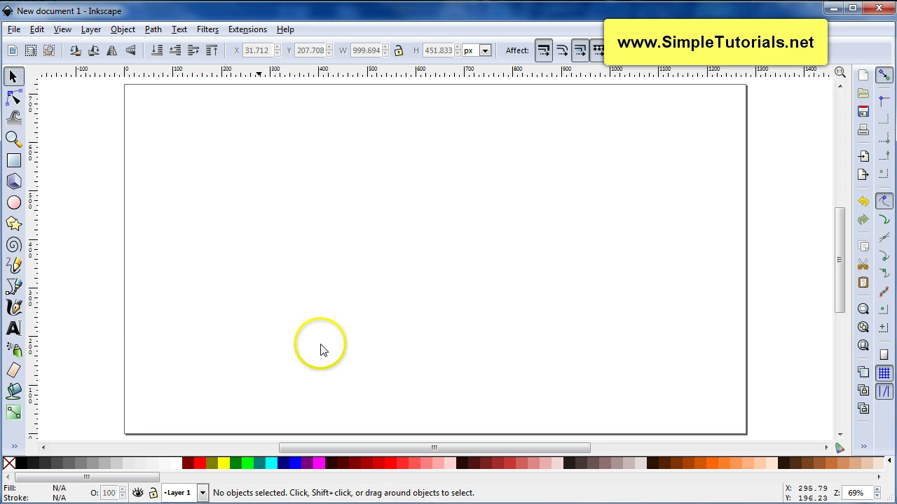
click(12, 292)
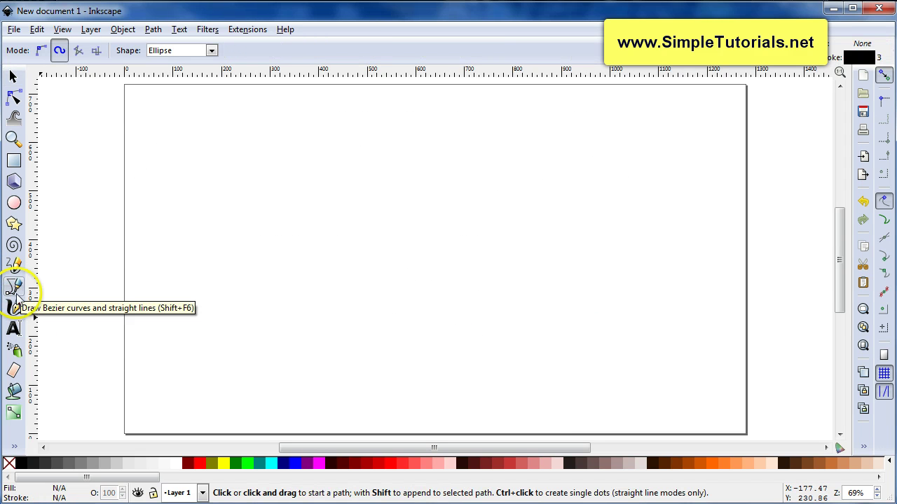
click(212, 51)
Set the Pen stroke shape to None
click(204, 70)
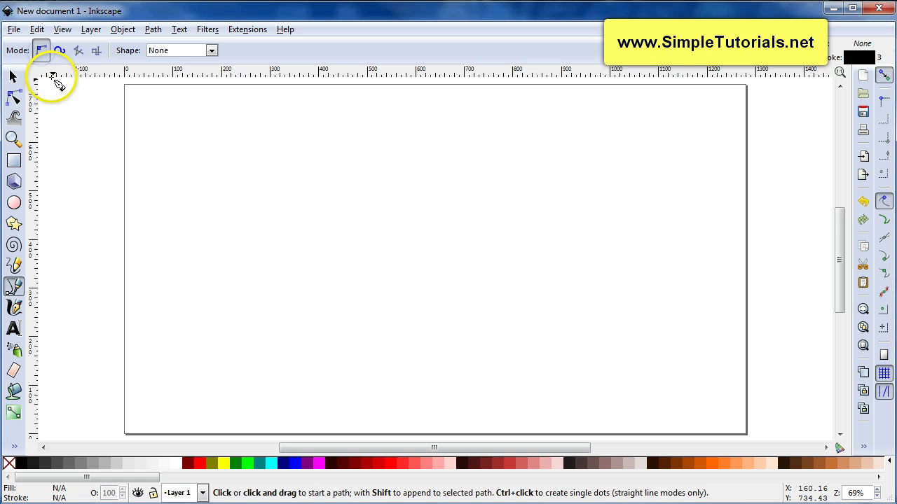
click(212, 52)
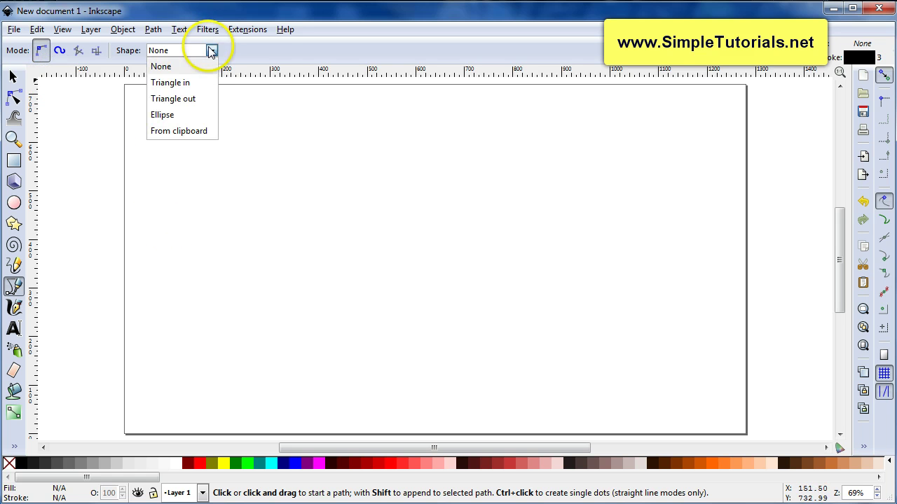
click(290, 48)
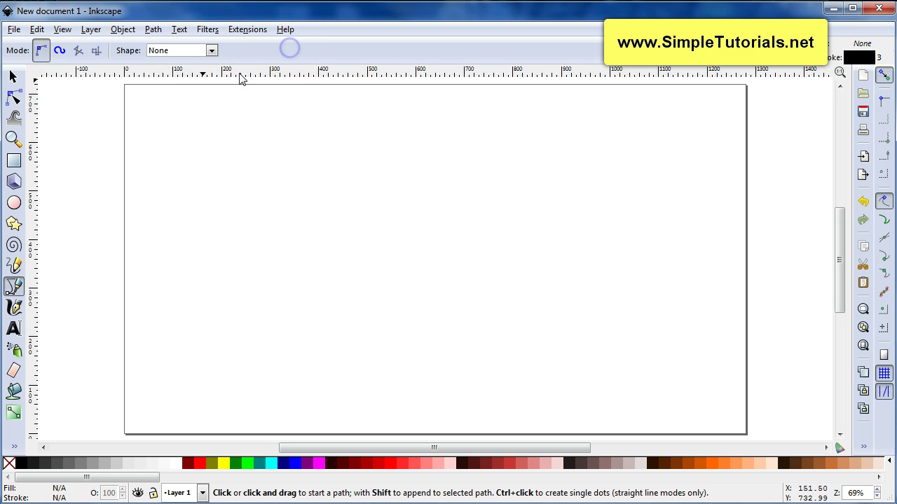
Draw a closed, left-pointing straight-edged arrow with a zigzag notched back end
click(173, 185)
click(408, 144)
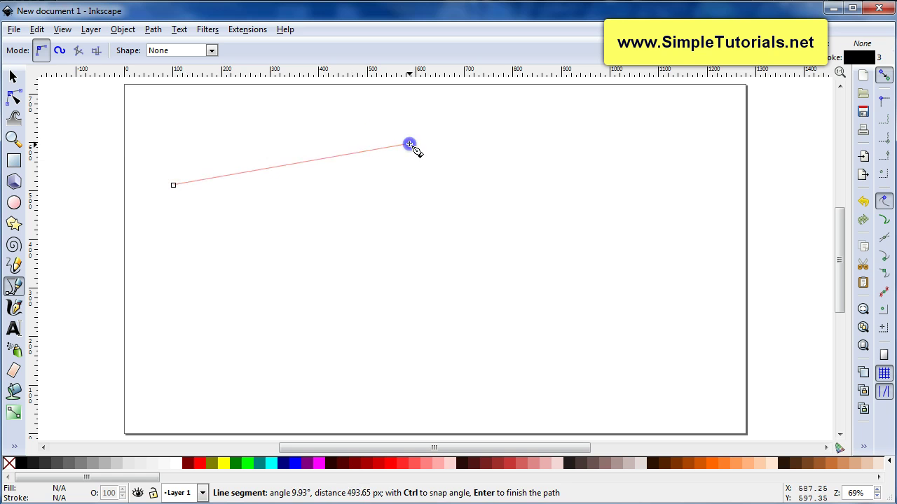
click(332, 175)
click(421, 182)
click(336, 186)
click(411, 206)
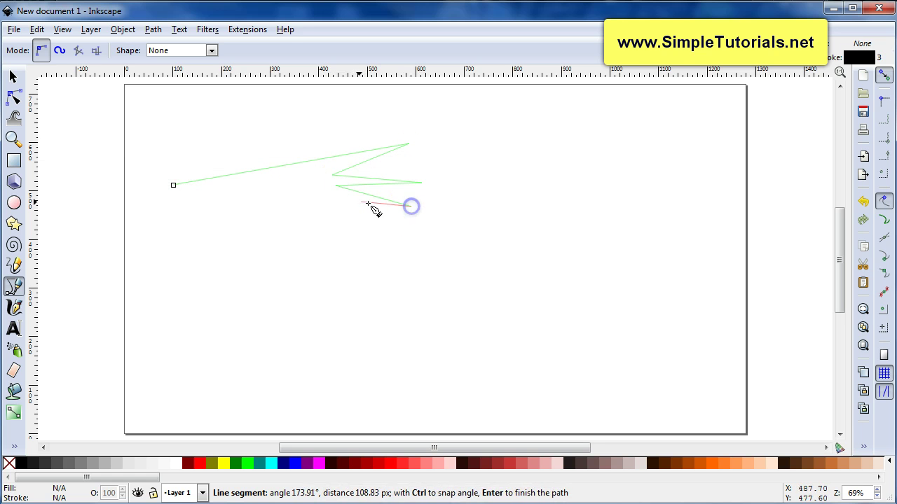
click(338, 199)
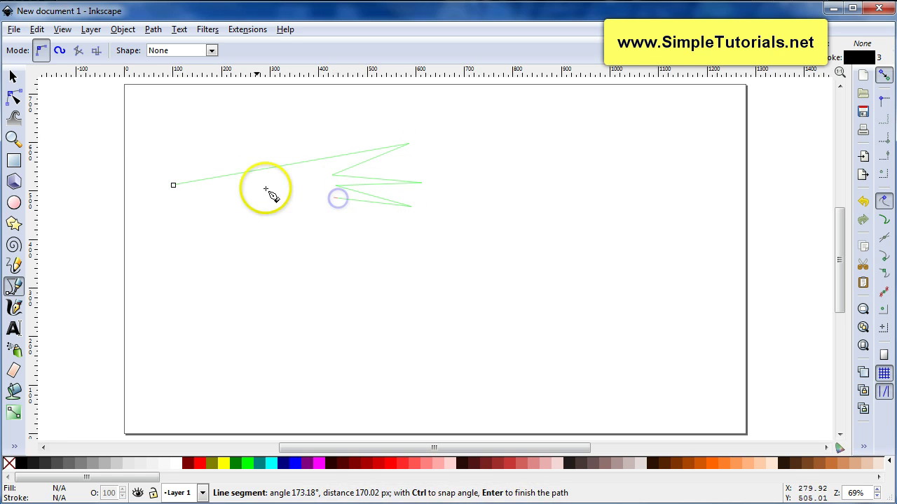
click(174, 187)
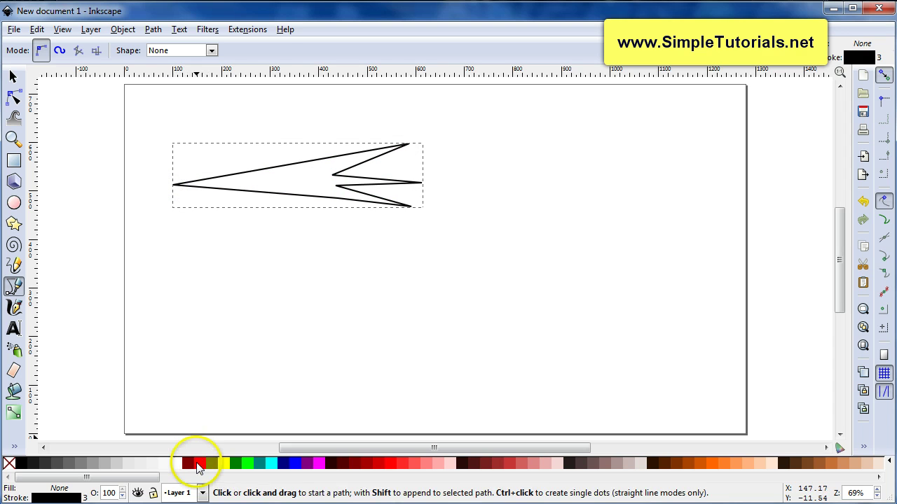
Fill the arrow shape red and briefly try the From clipboard stroke shape
click(200, 463)
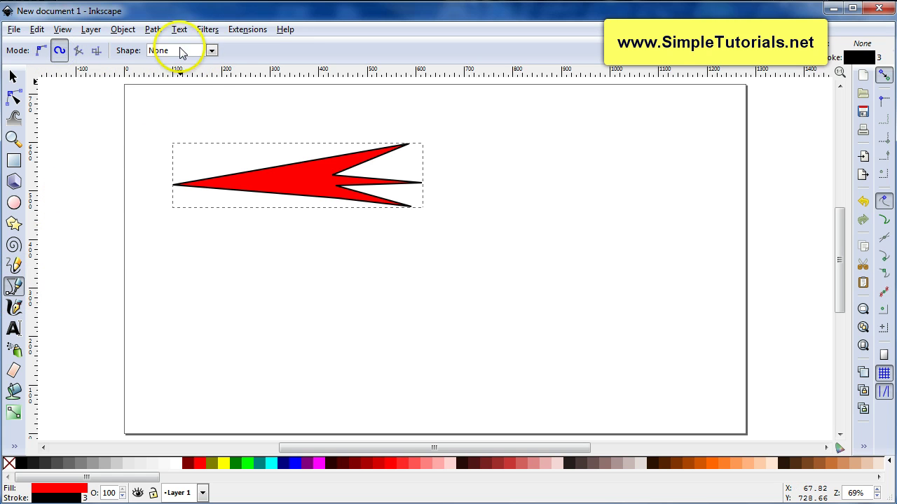
click(212, 51)
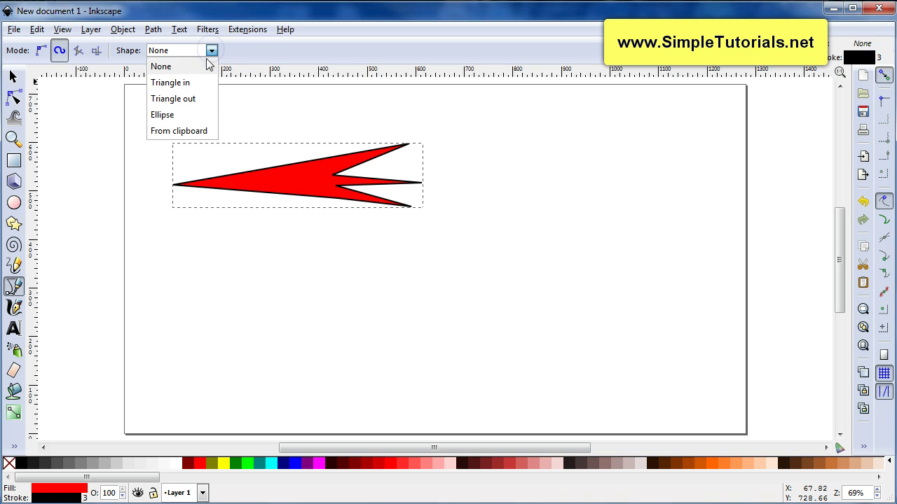
click(190, 137)
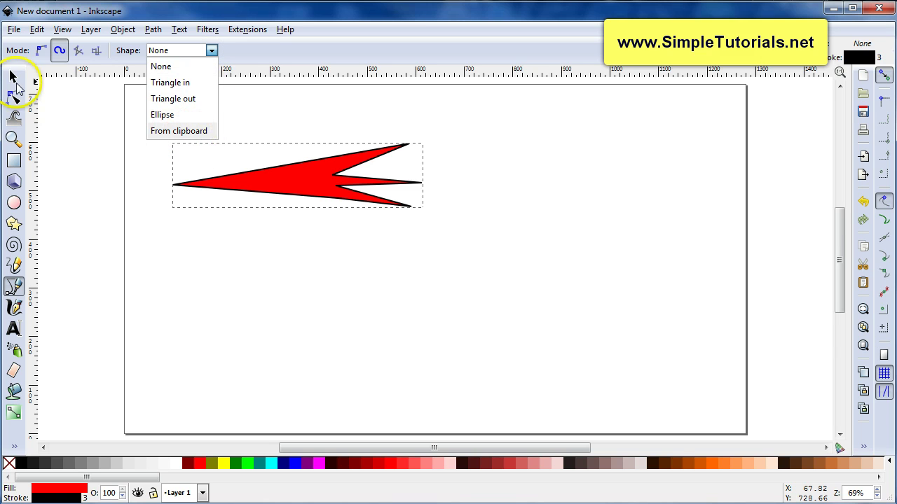
click(12, 77)
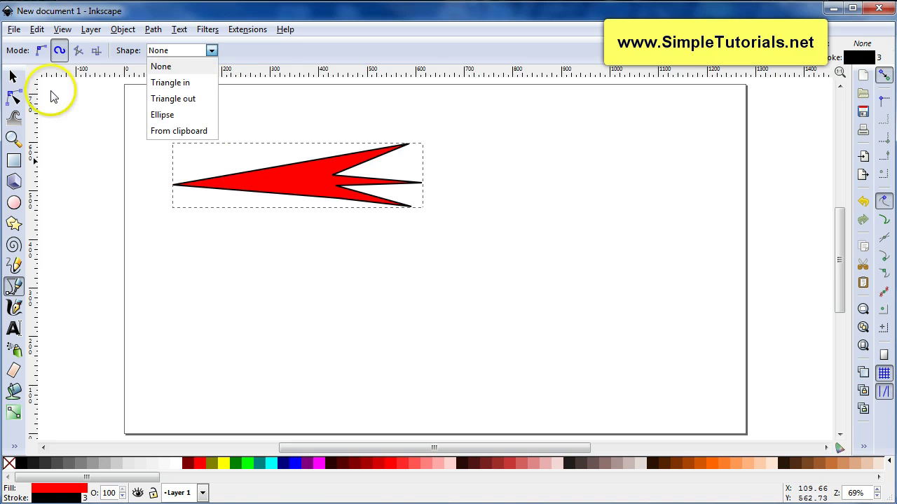
Copy the red arrow to the clipboard with Edit > Copy, then deselect it
click(16, 77)
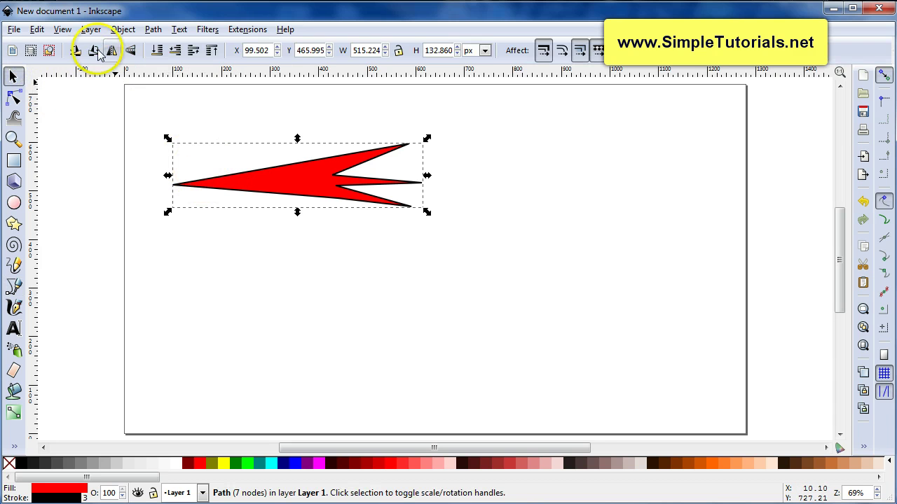
click(39, 30)
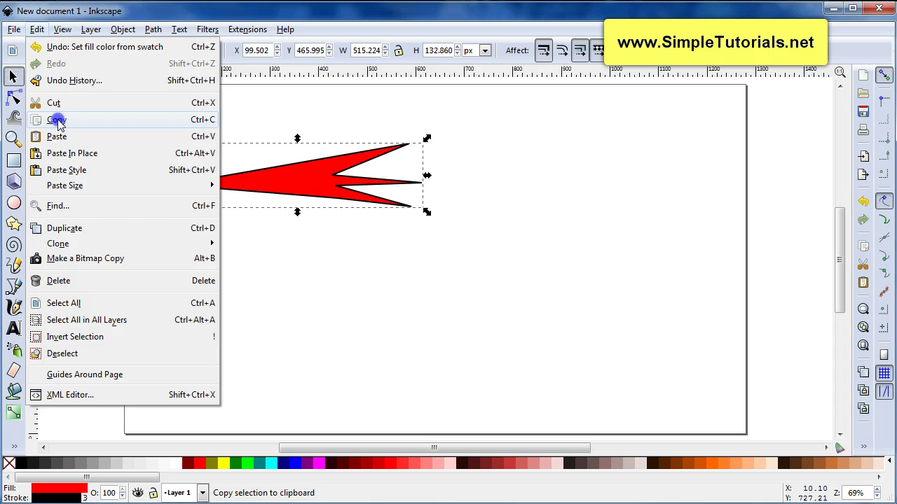
click(56, 116)
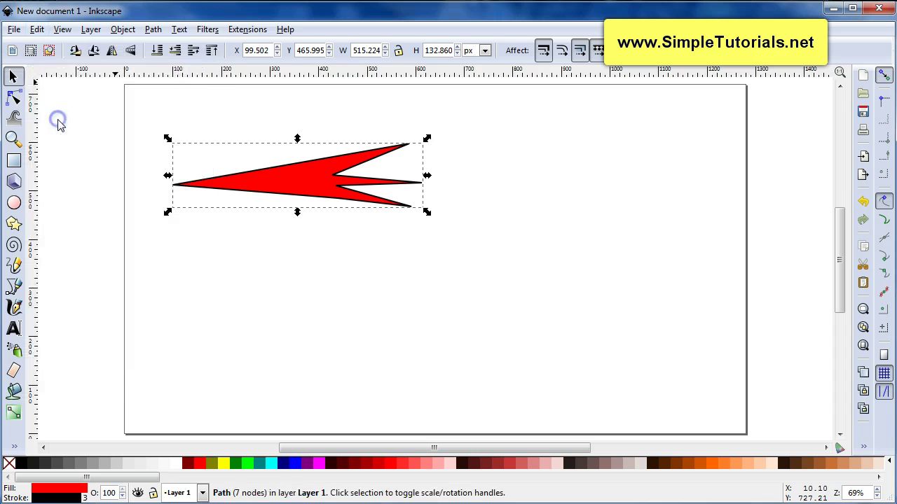
click(98, 203)
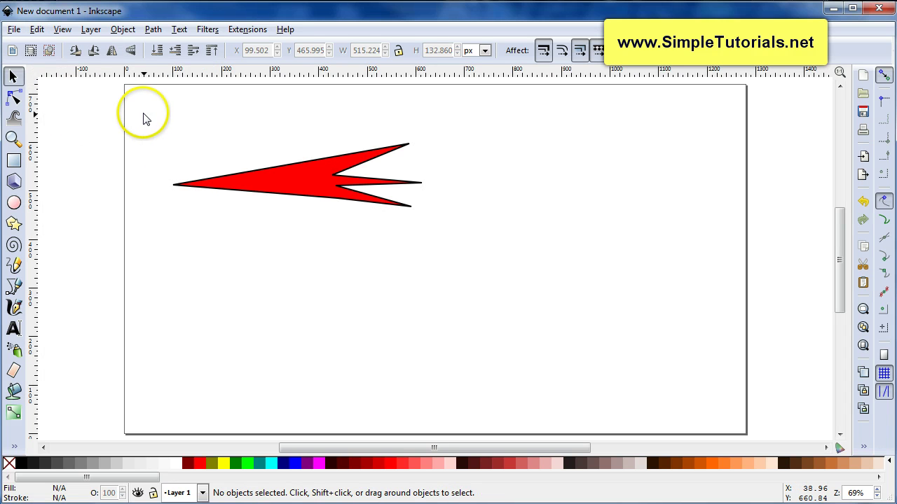
Draw a four-node Spiro curve across the lower page using the From clipboard shape
click(16, 293)
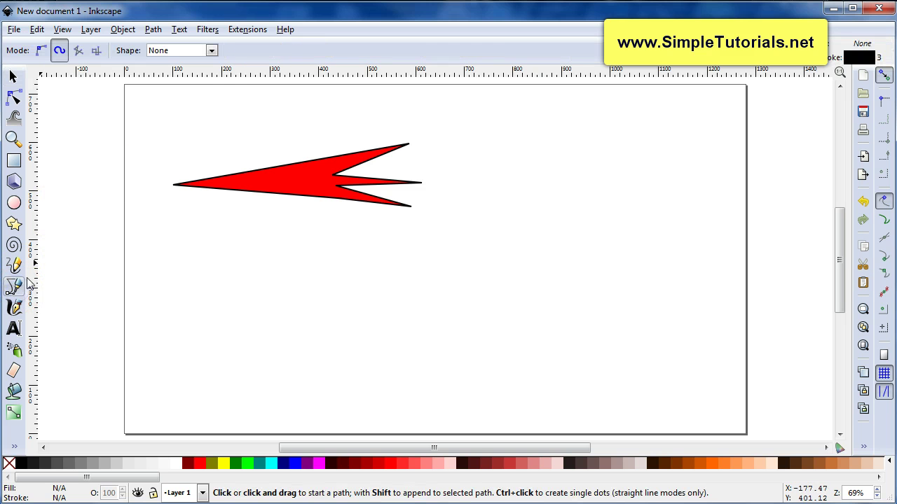
click(212, 51)
click(199, 133)
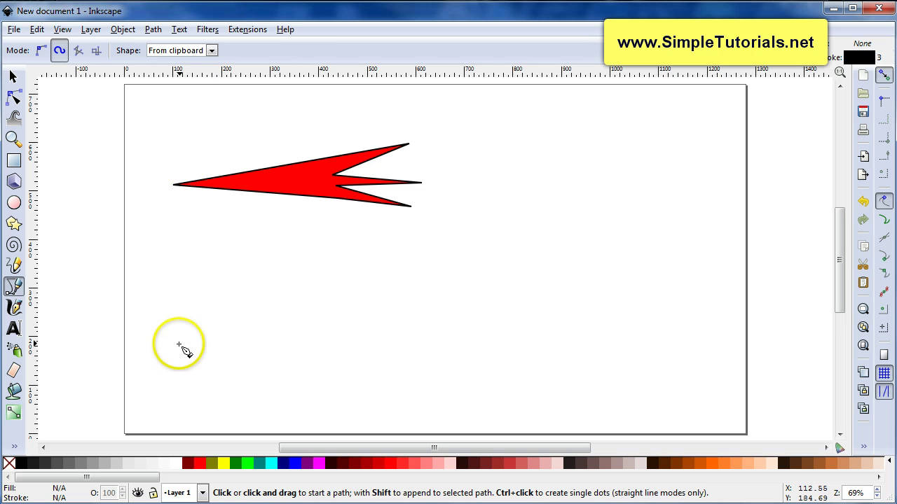
drag(178, 344, 242, 309)
drag(321, 294, 369, 290)
drag(435, 313, 468, 260)
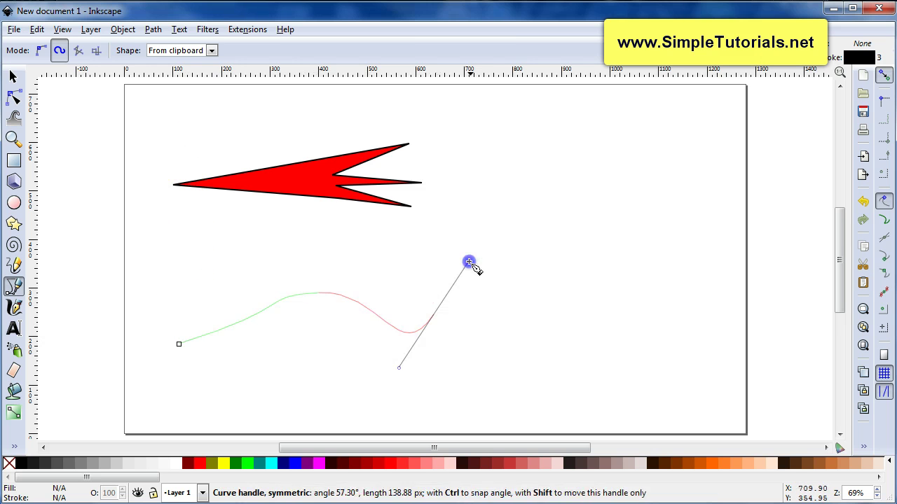
drag(510, 211, 548, 195)
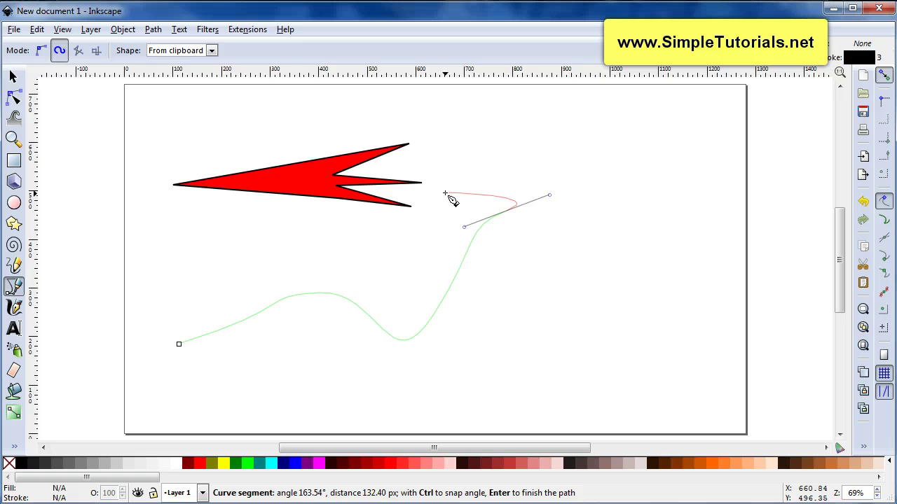
key(Return)
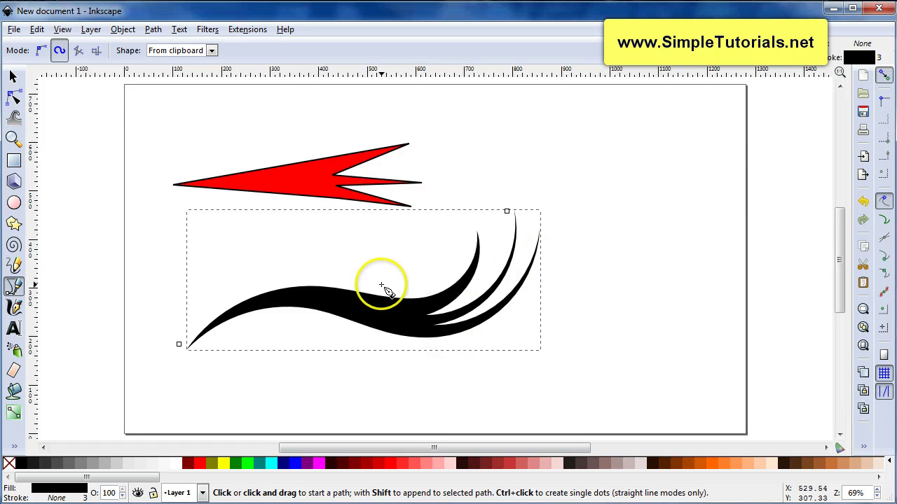
key(s)
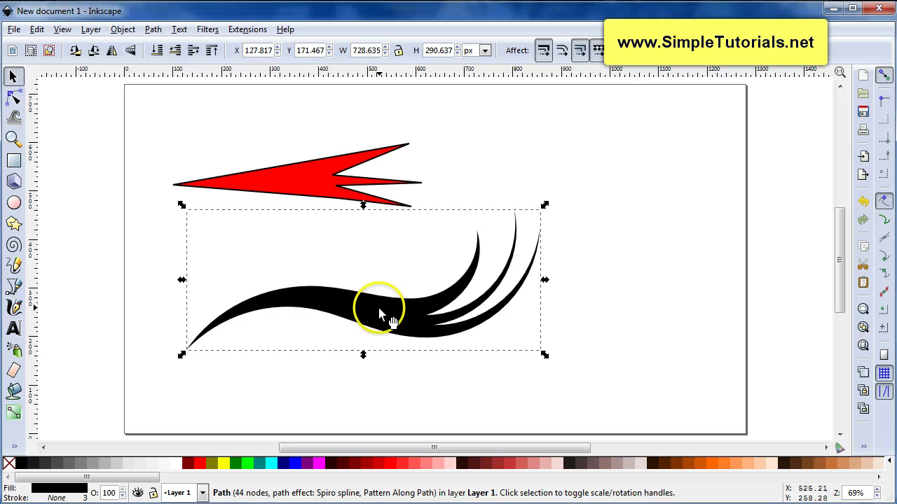
key(n)
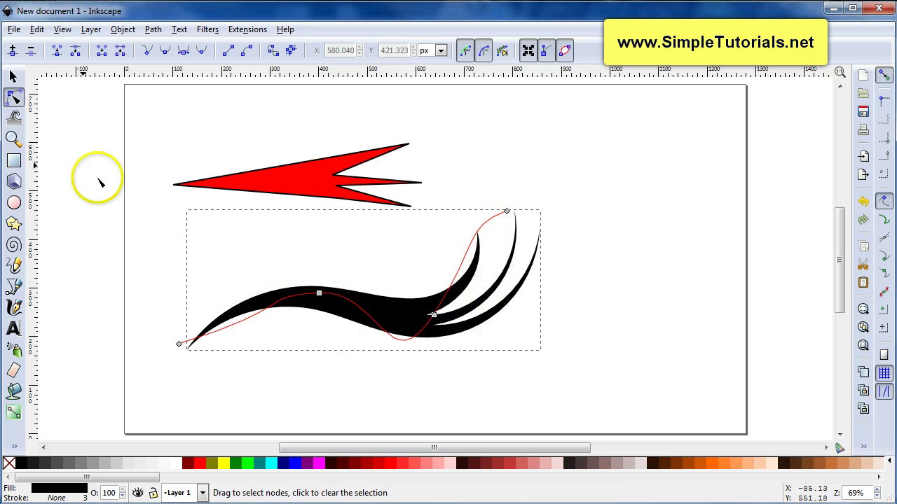
click(153, 29)
click(175, 344)
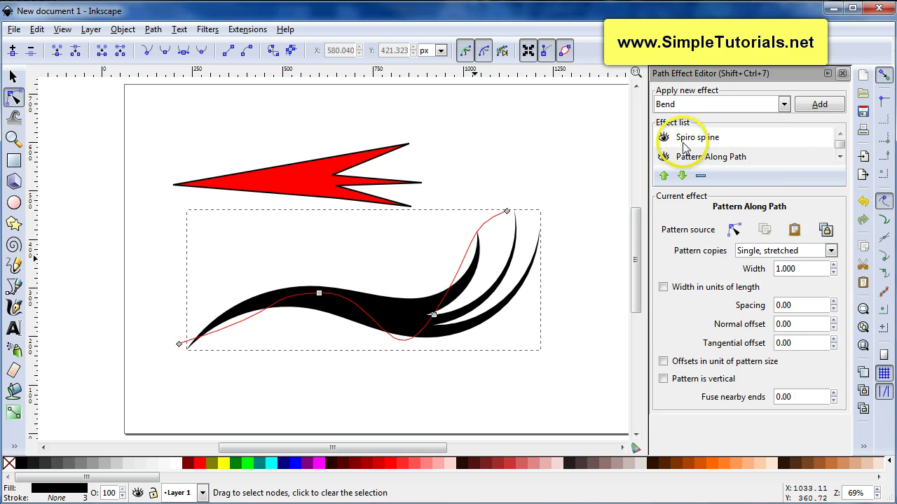
click(843, 74)
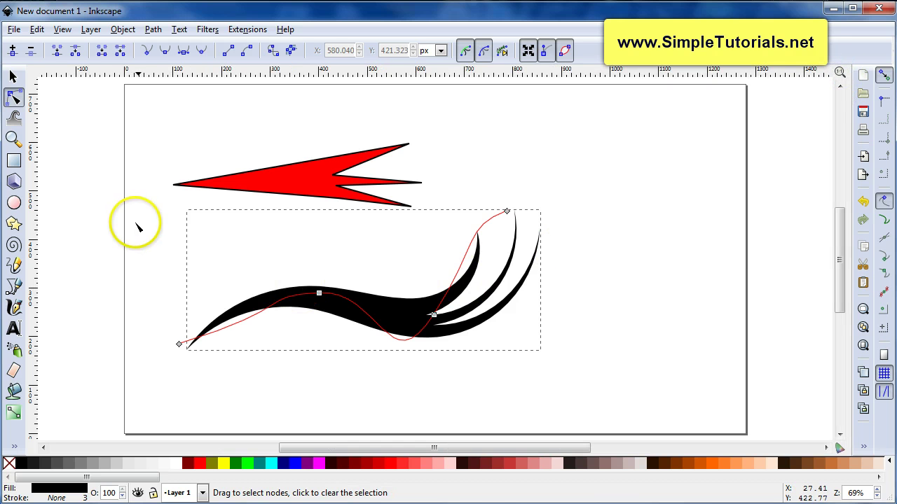
click(13, 77)
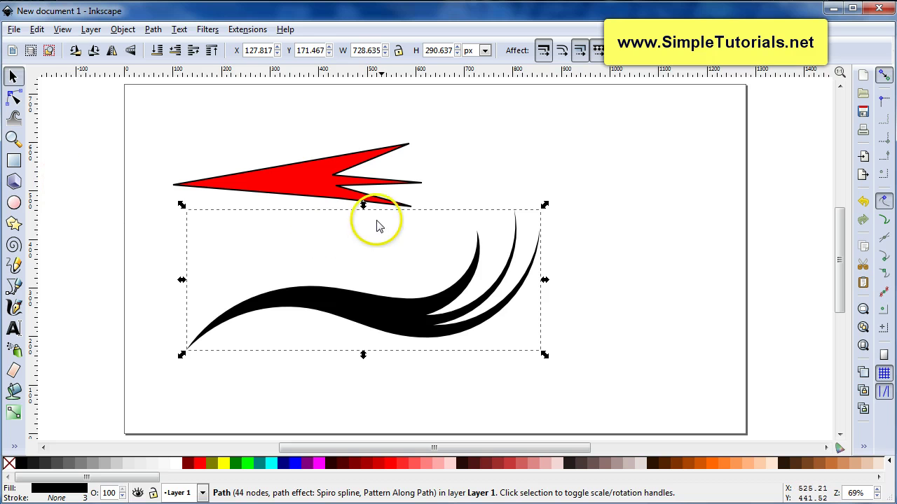
Move the black swoosh up toward the red arrow and nudge it slightly right
click(329, 176)
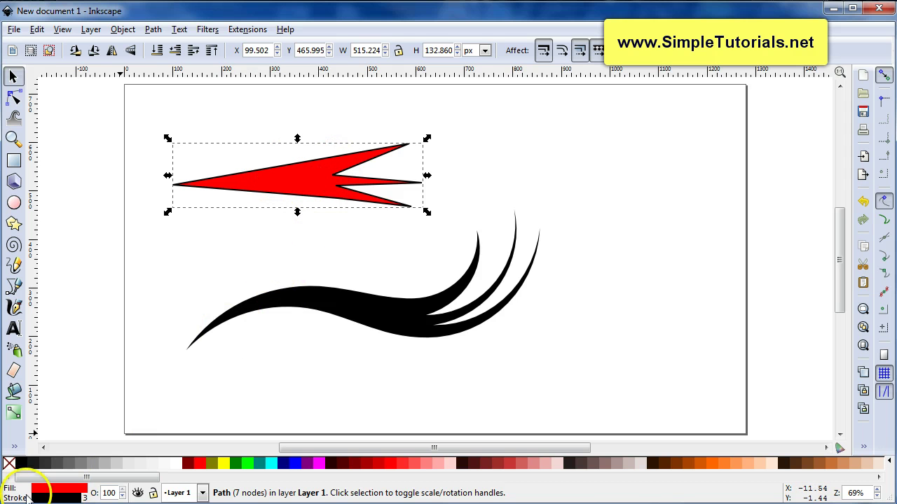
click(284, 304)
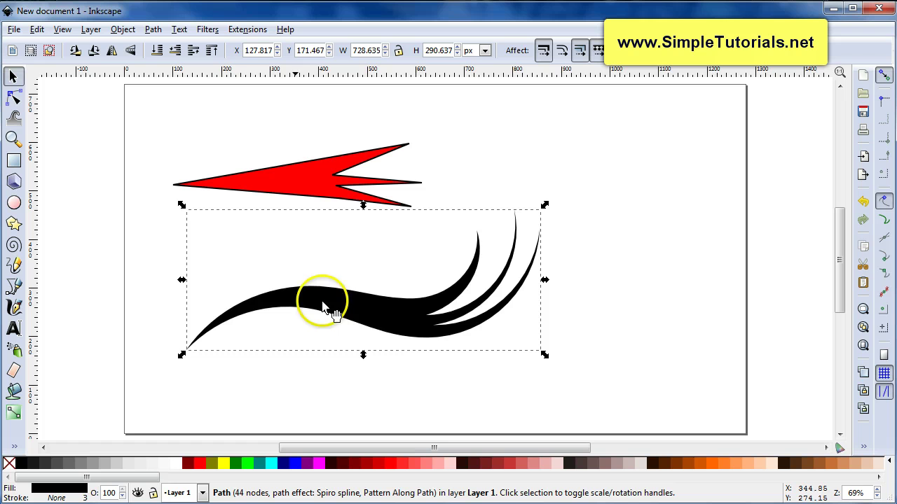
drag(401, 312, 408, 277)
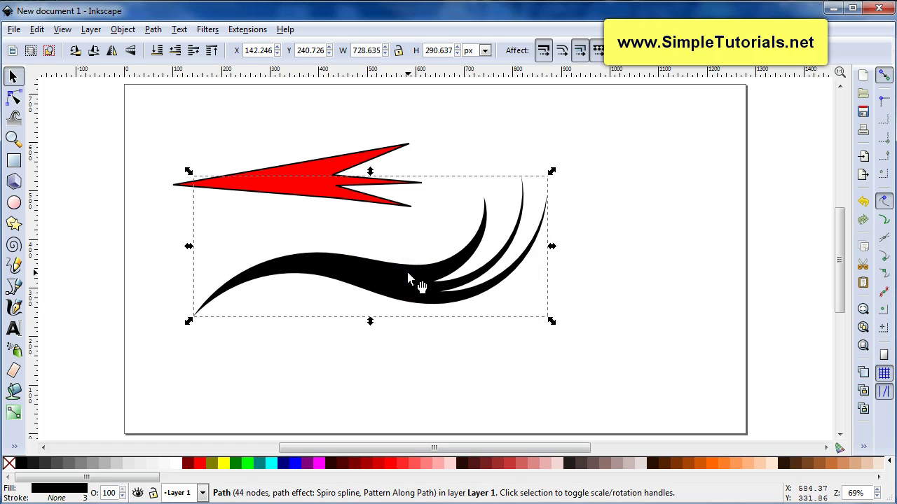
click(386, 279)
drag(385, 279, 398, 285)
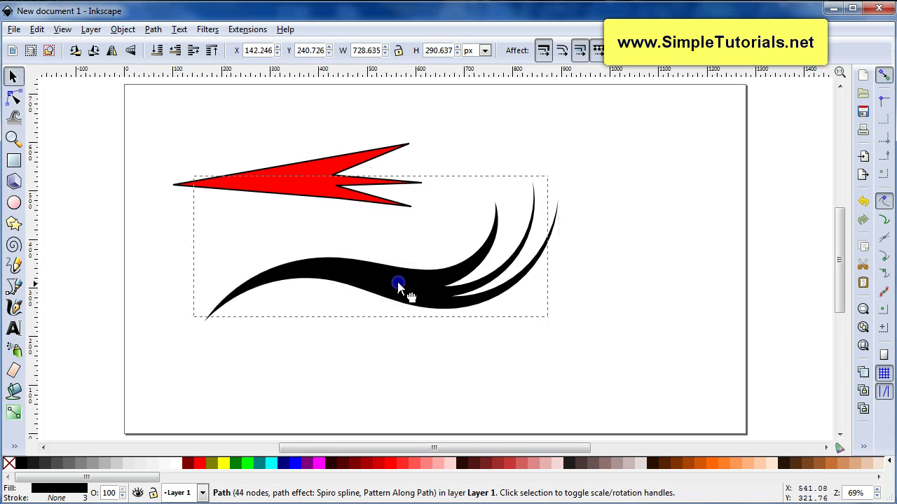
Convert the black swoosh to a regular path with Path > Object to Path
click(147, 30)
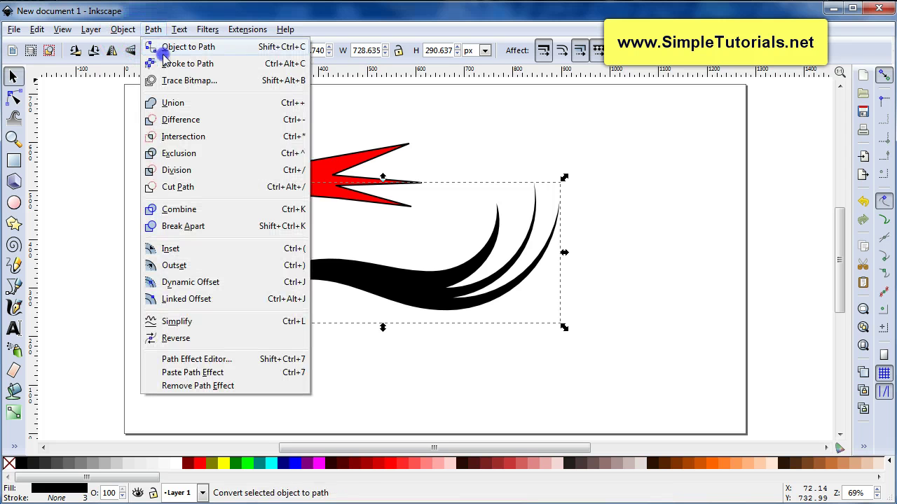
click(188, 47)
click(304, 380)
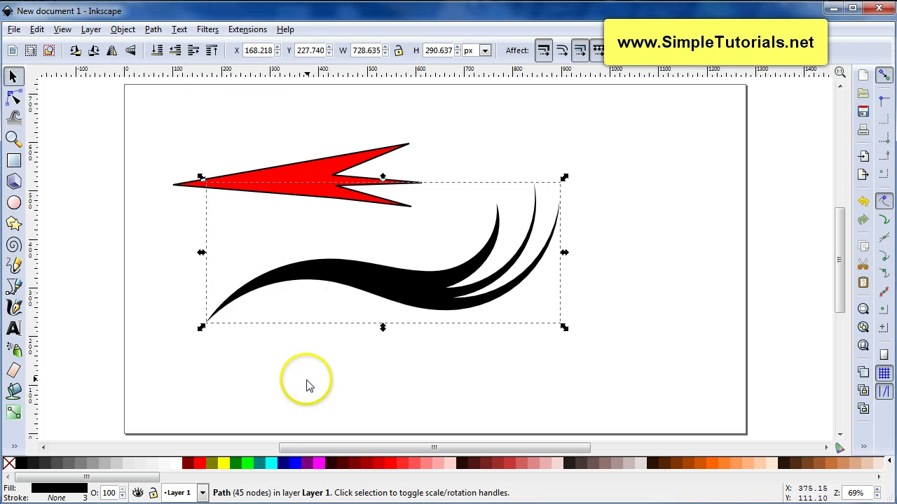
Nudge one middle node of the swoosh slightly, then deselect it
double_click(353, 279)
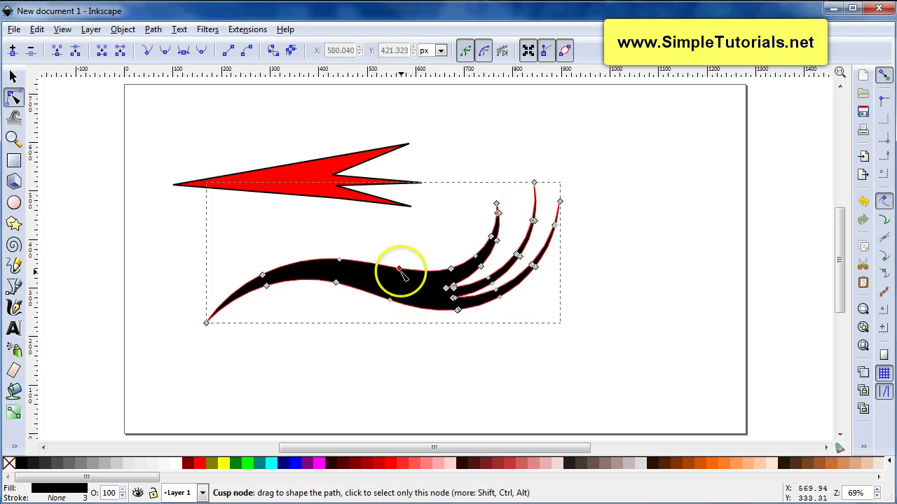
drag(402, 273, 399, 273)
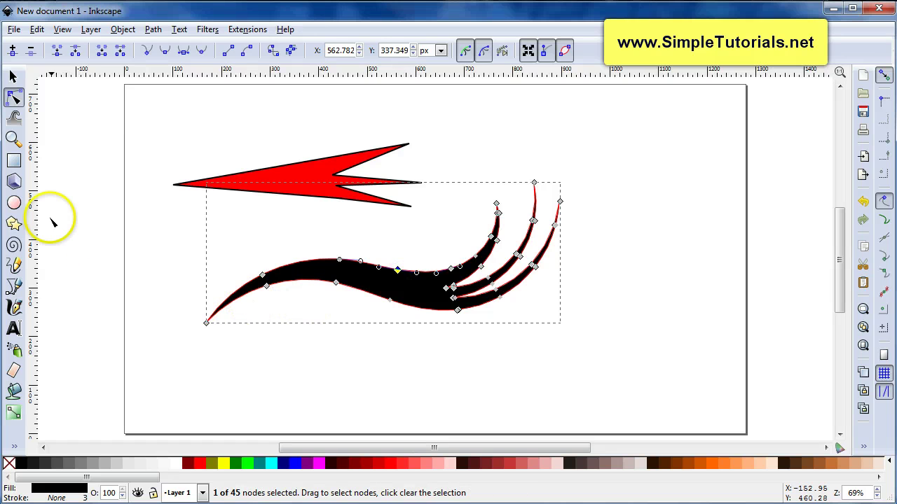
click(14, 77)
click(172, 266)
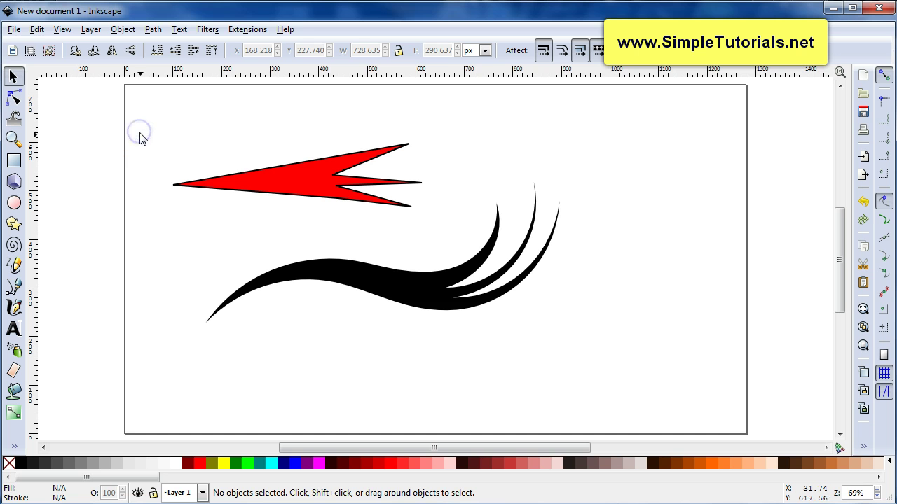
Drag the red arrow about 84 px right so it sits above the swoosh tips
click(213, 187)
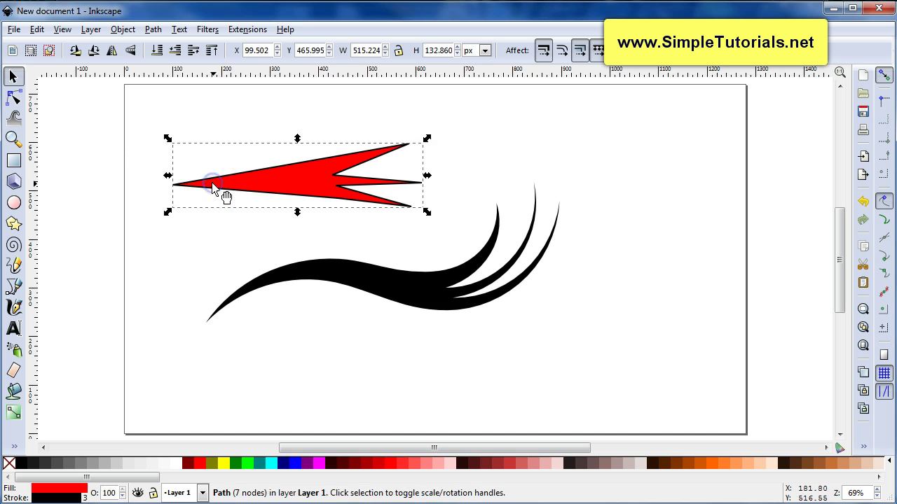
drag(213, 186, 273, 187)
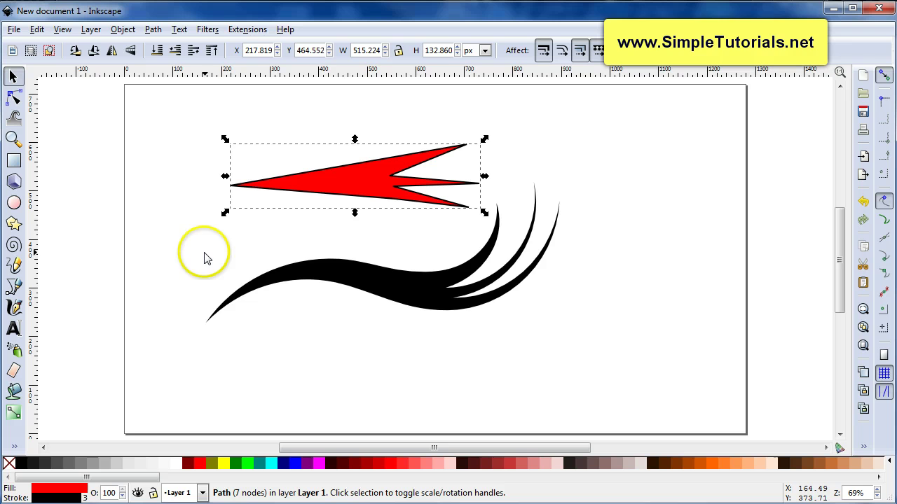